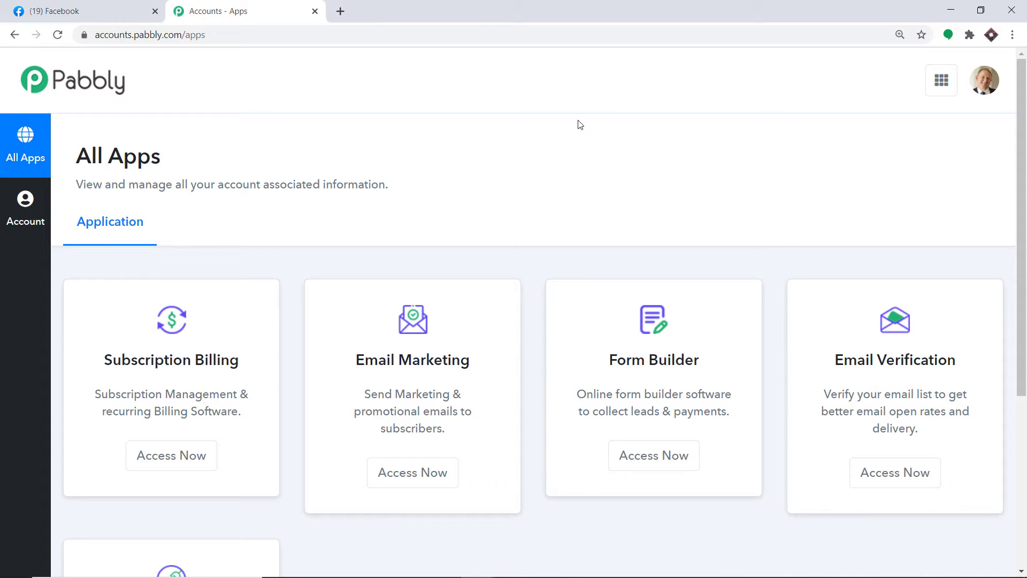
# Scroll down the Pabbly Accounts All Apps page to reach the Connect card.
pyautogui.scroll(-5, 589, 176)
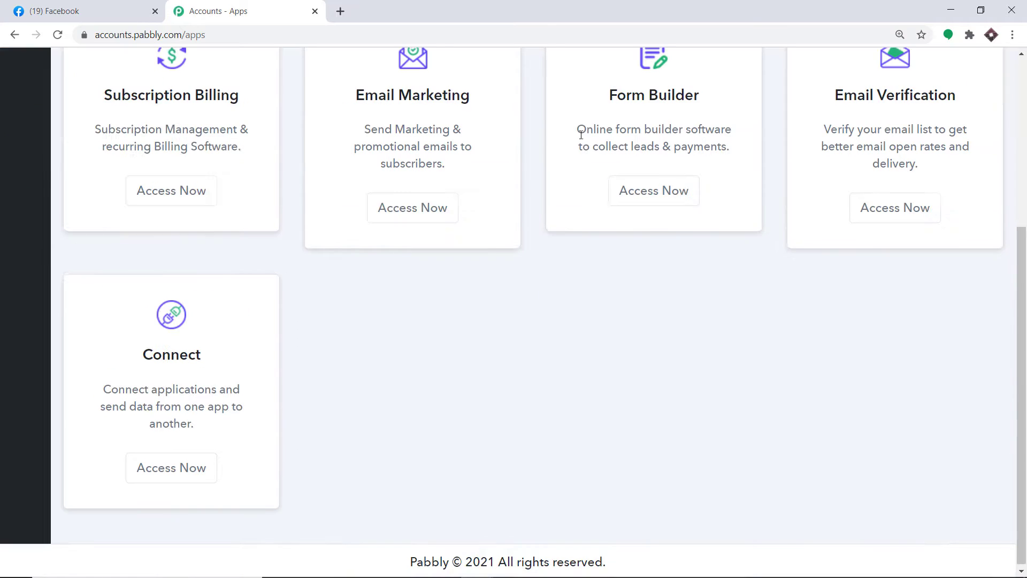
# Open Connect and create a new workflow named 'Facebook To WhatsApp'.
pyautogui.click(162, 467)
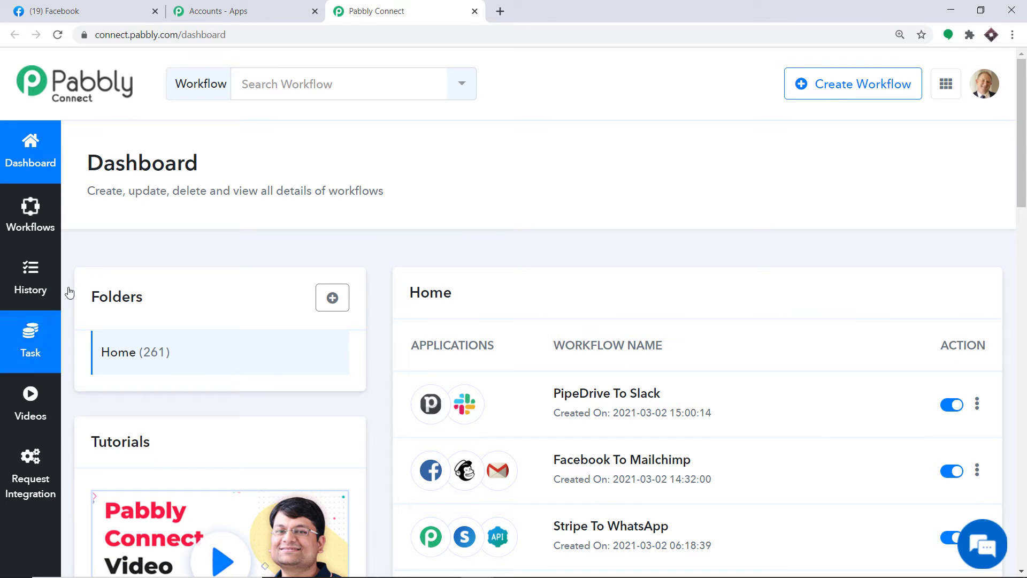
pyautogui.click(873, 84)
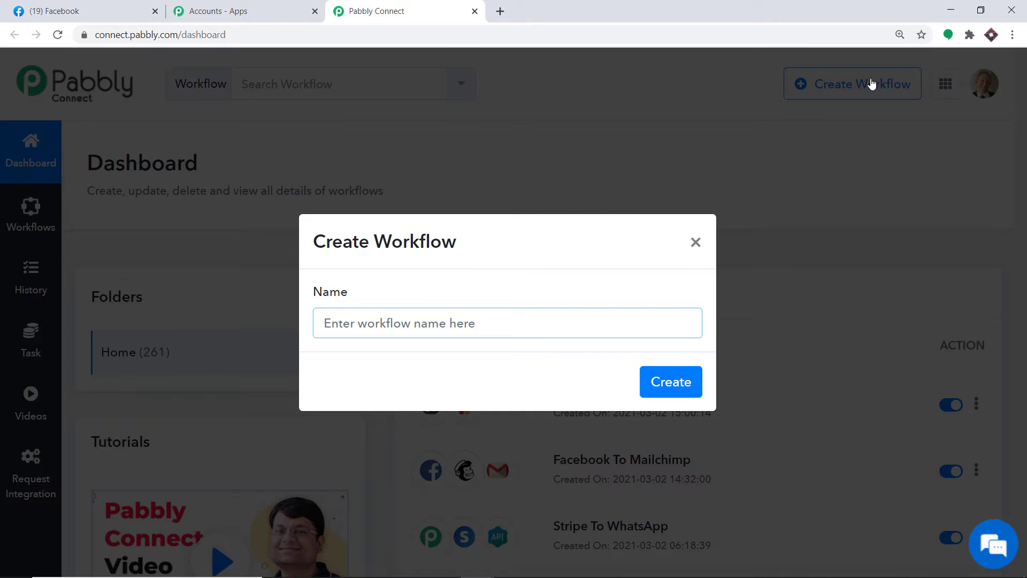
pyautogui.write('Face')
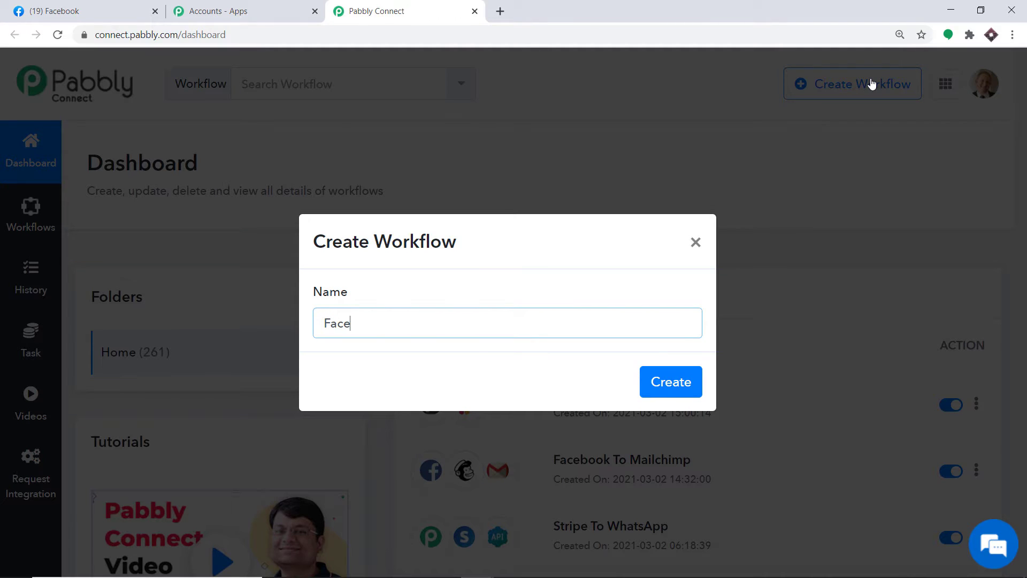
pyautogui.write('book To WhatsApp')
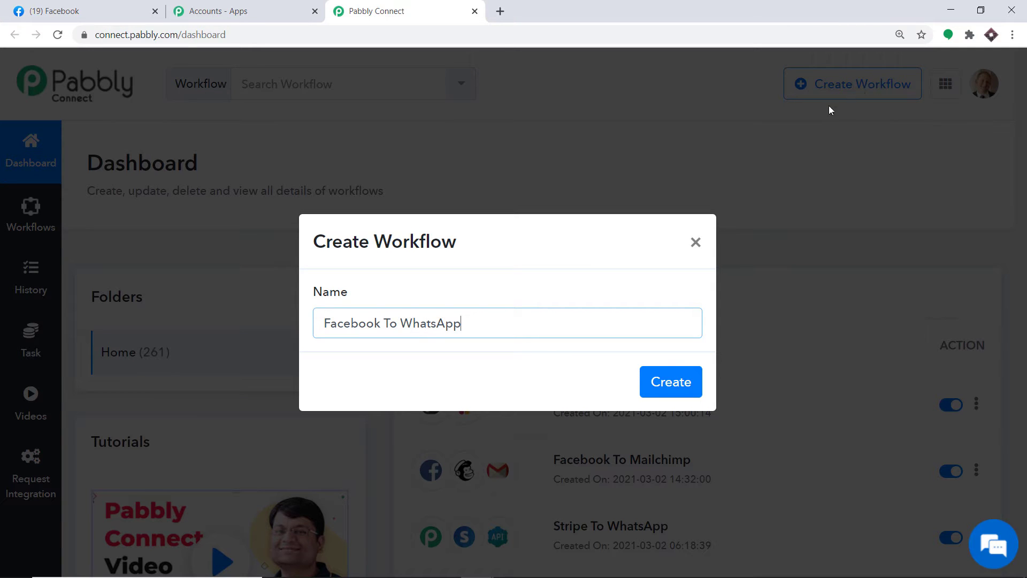
pyautogui.click(659, 383)
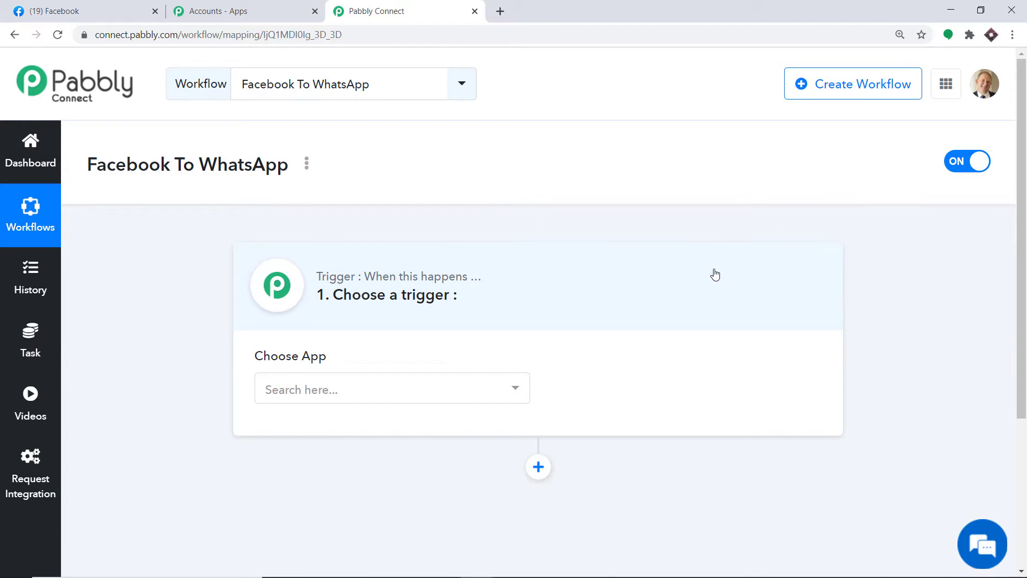
# Search 'face' and set Facebook Lead Ads as the trigger app with the New Lead event.
pyautogui.click(328, 389)
pyautogui.write('face')
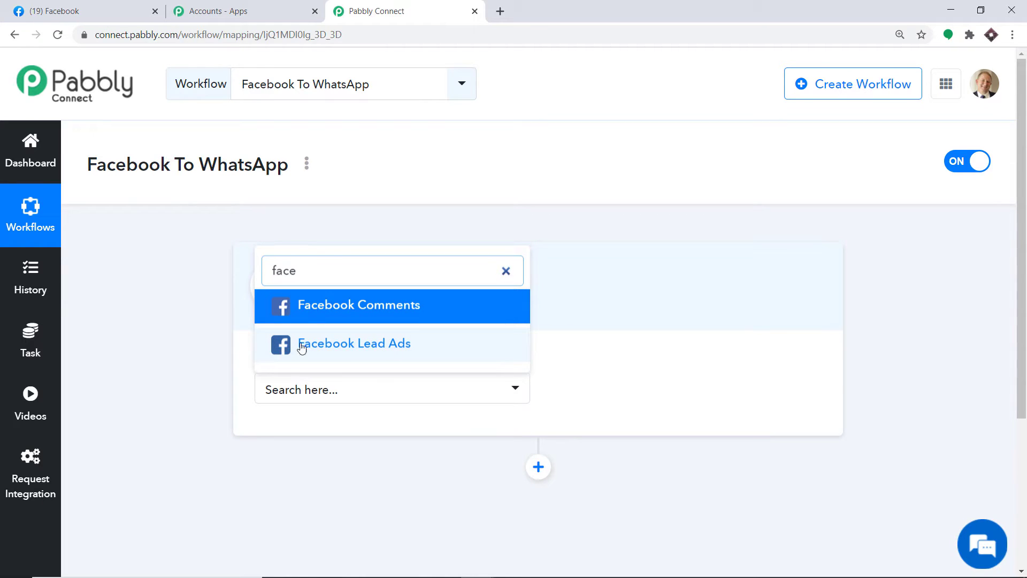
pyautogui.click(378, 349)
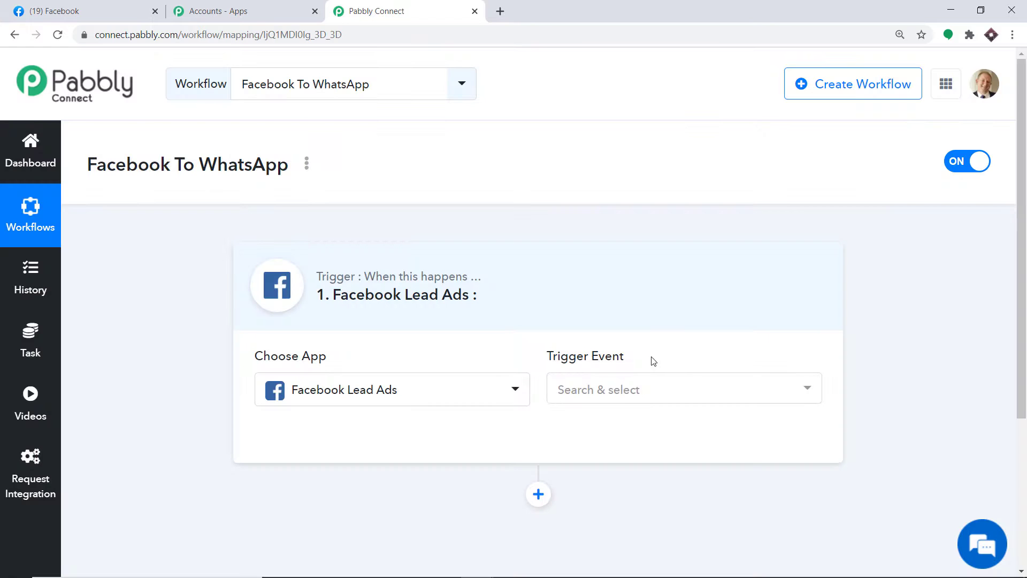
pyautogui.click(636, 389)
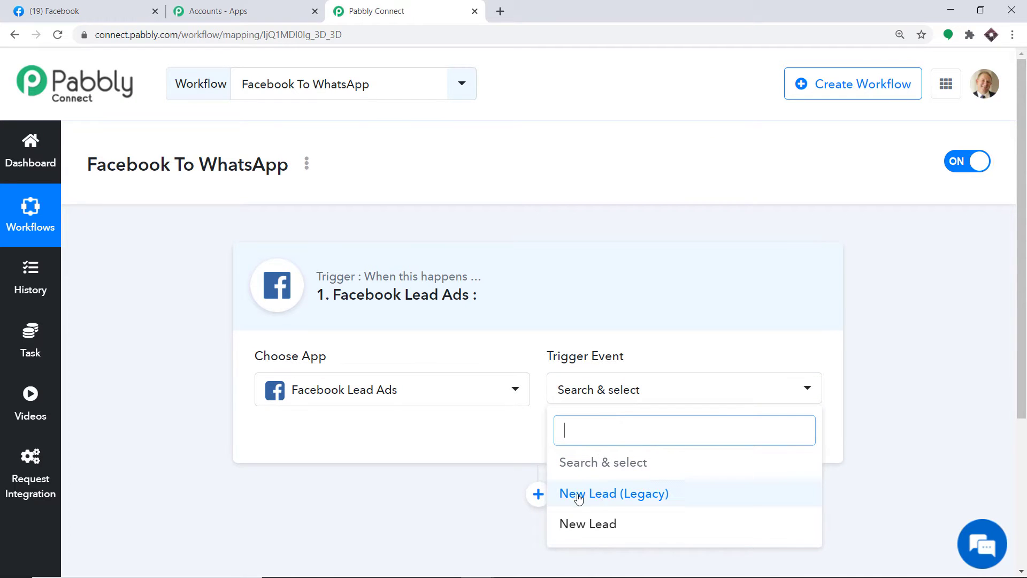
pyautogui.click(614, 527)
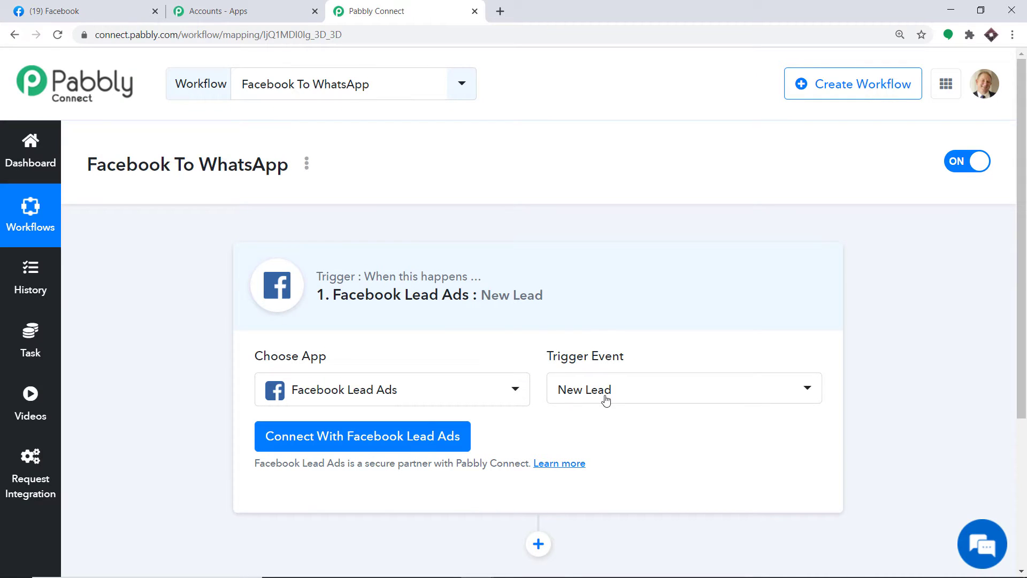
pyautogui.click(605, 398)
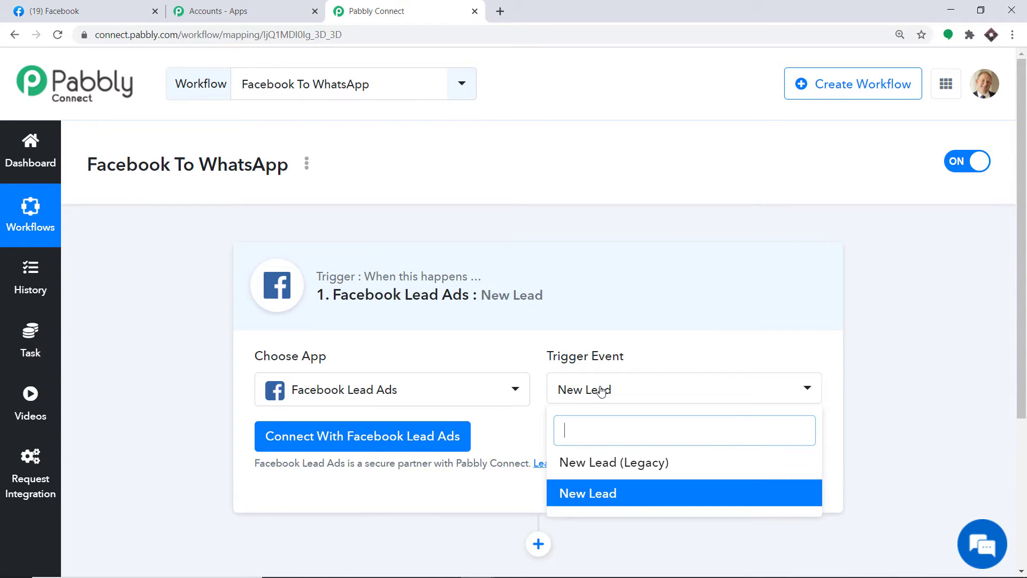
pyautogui.click(507, 429)
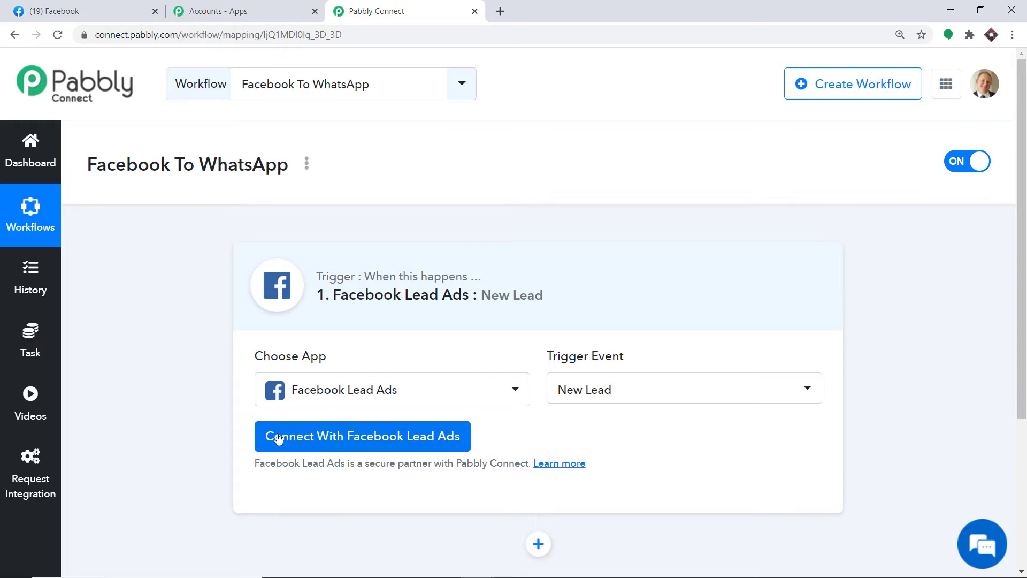
# Connect and authorize the Facebook Lead Ads account for the trigger.
pyautogui.click(354, 436)
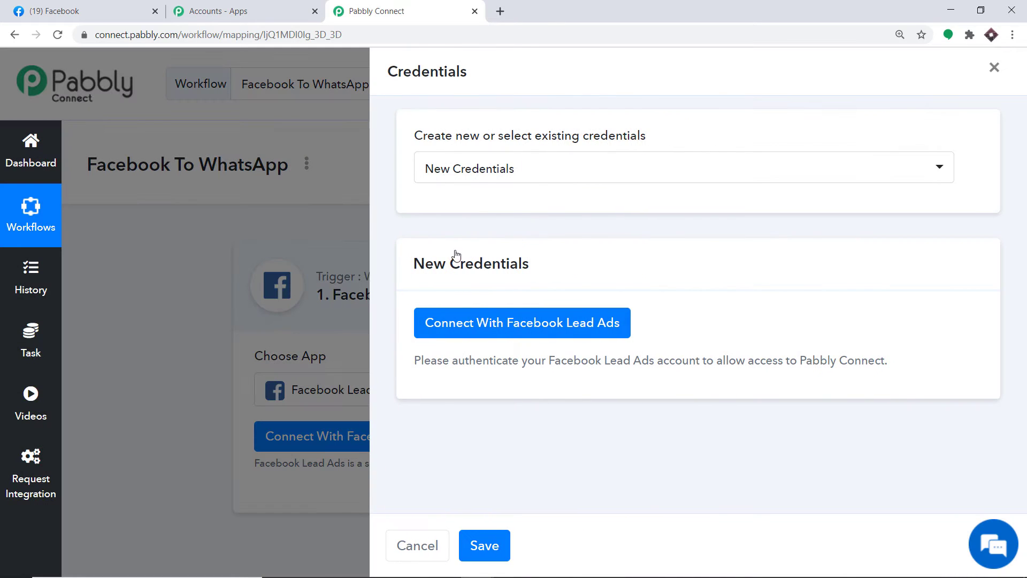
pyautogui.click(514, 324)
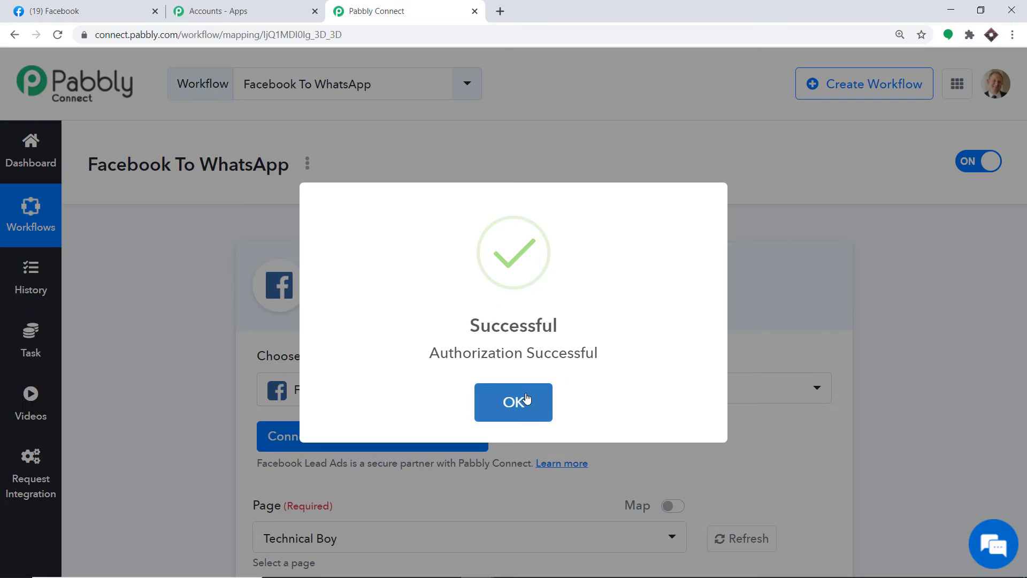
pyautogui.click(525, 399)
pyautogui.scroll(-5, 603, 238)
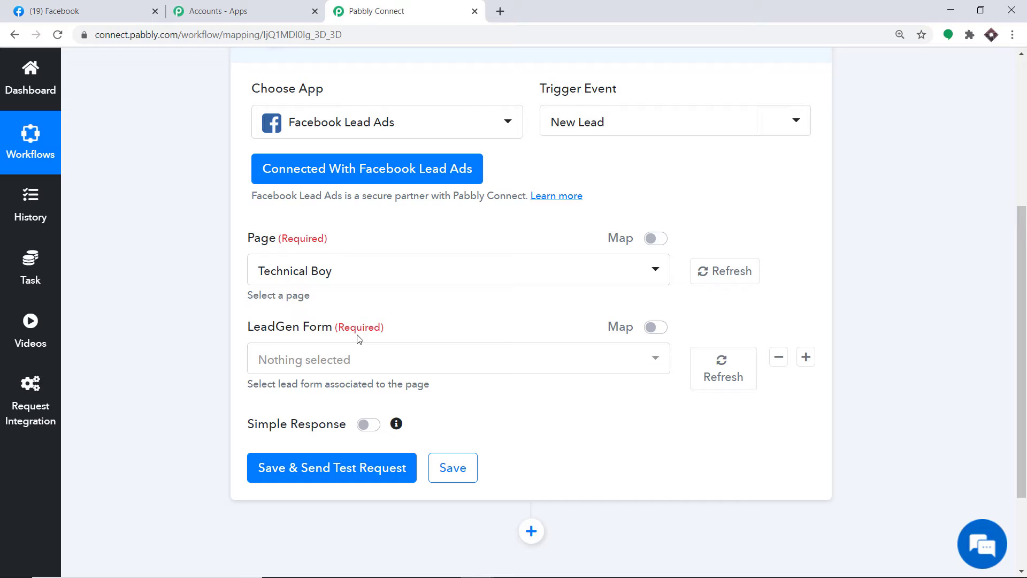
# Browse the trigger's Page list, keeping Technical Boy selected.
pyautogui.click(328, 272)
pyautogui.scroll(-3, 340, 428)
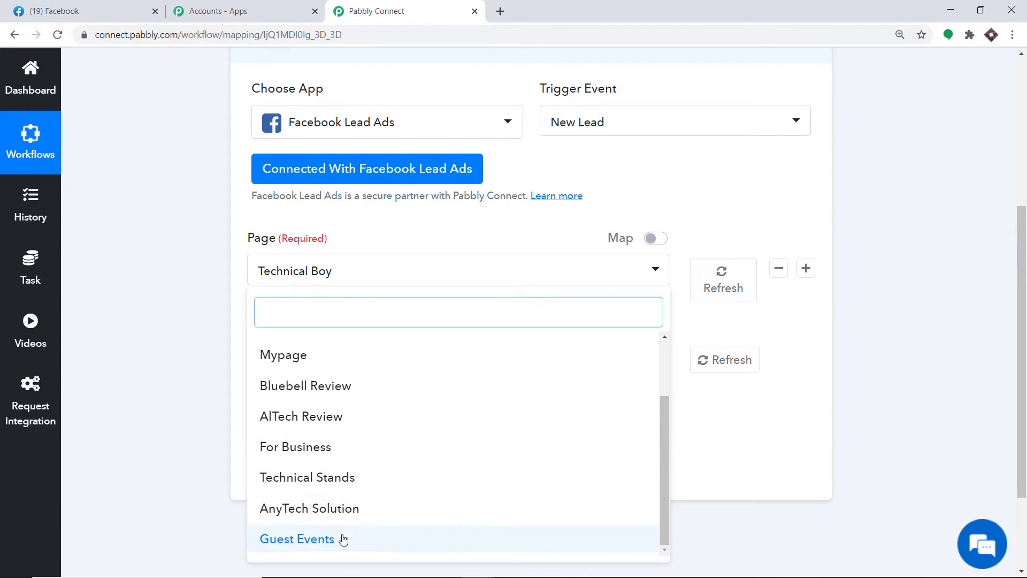
pyautogui.scroll(5, 340, 428)
pyautogui.click(104, 6)
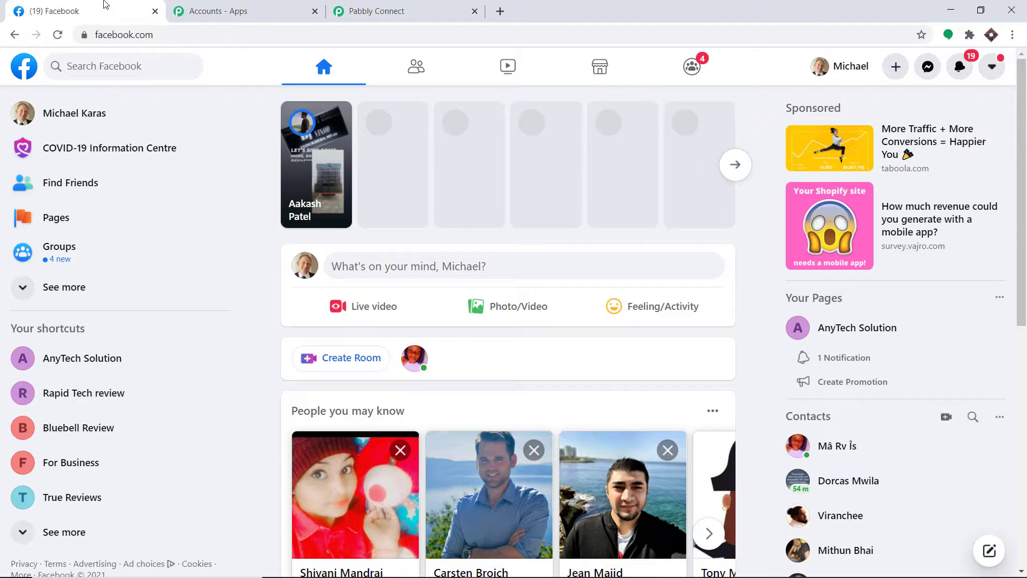
# Expand the Facebook sidebar shortcuts with See more to reveal all pages, then return to the workflow.
pyautogui.scroll(-1, 111, 358)
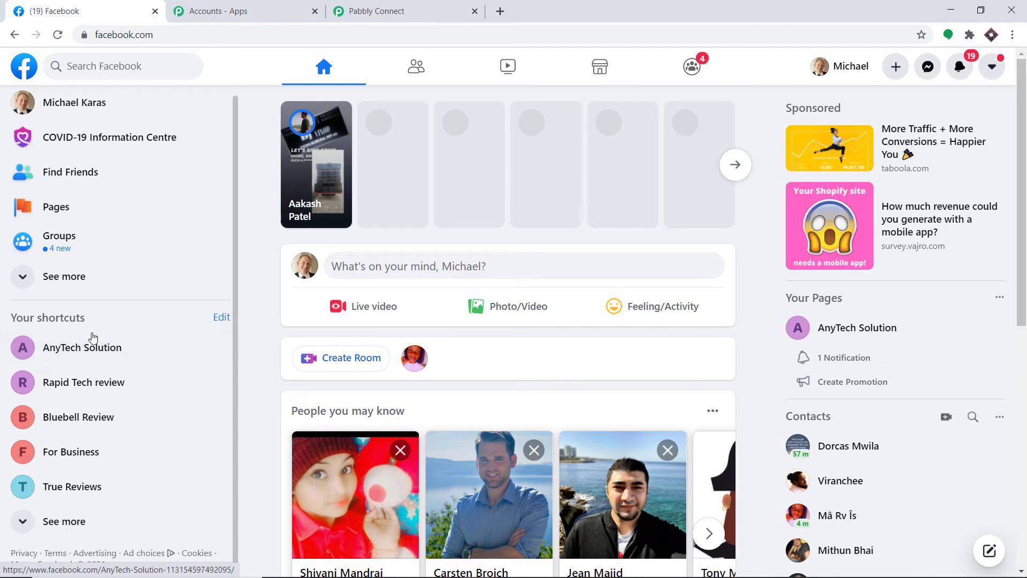
pyautogui.click(67, 524)
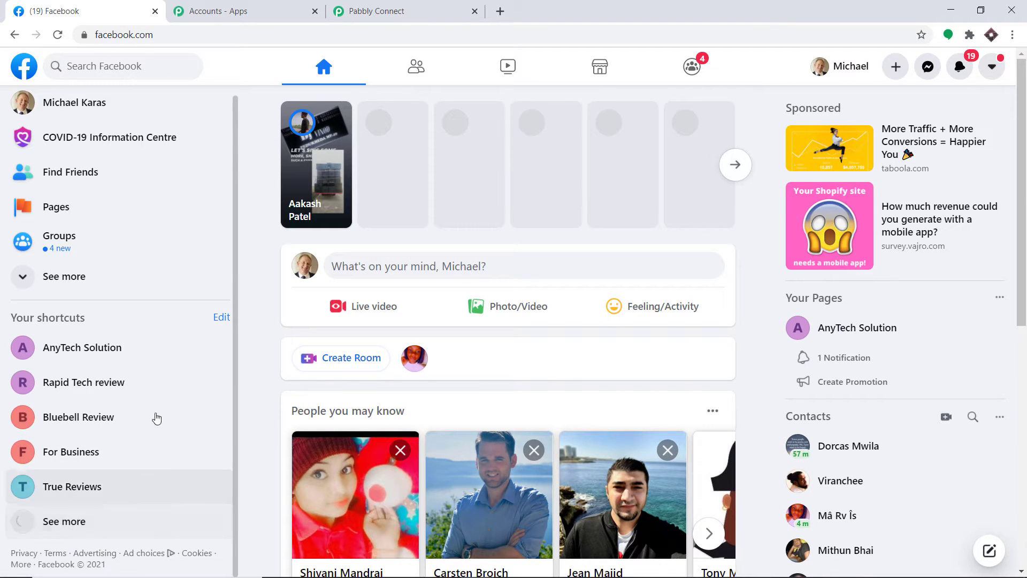
pyautogui.scroll(-3, 172, 342)
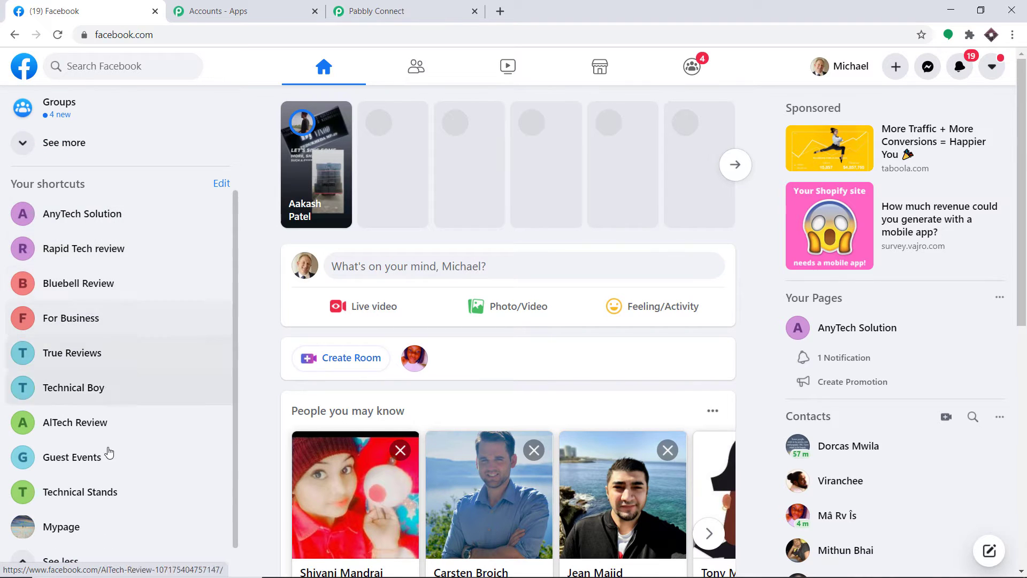
pyautogui.scroll(-1, 109, 453)
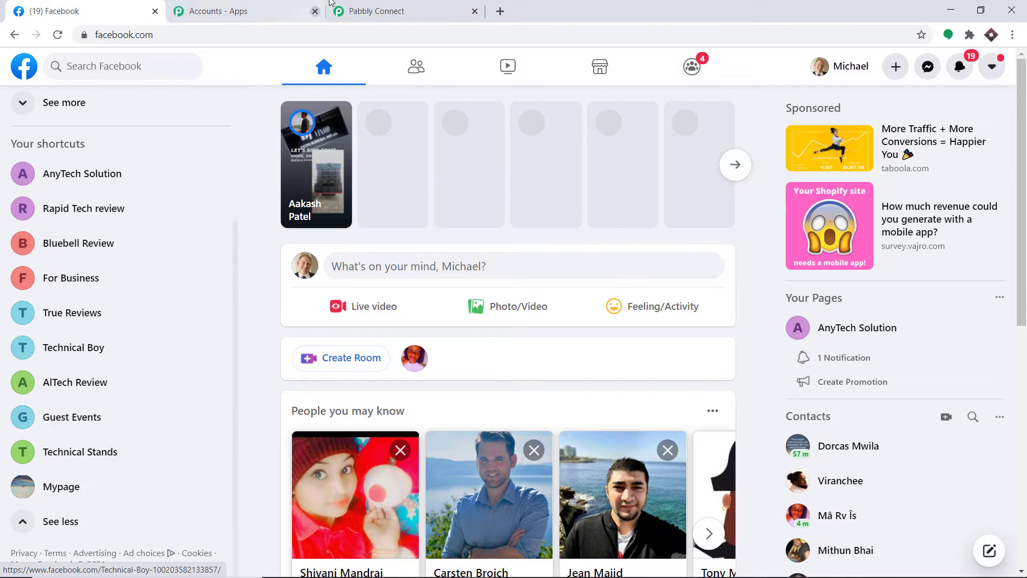
pyautogui.click(399, 8)
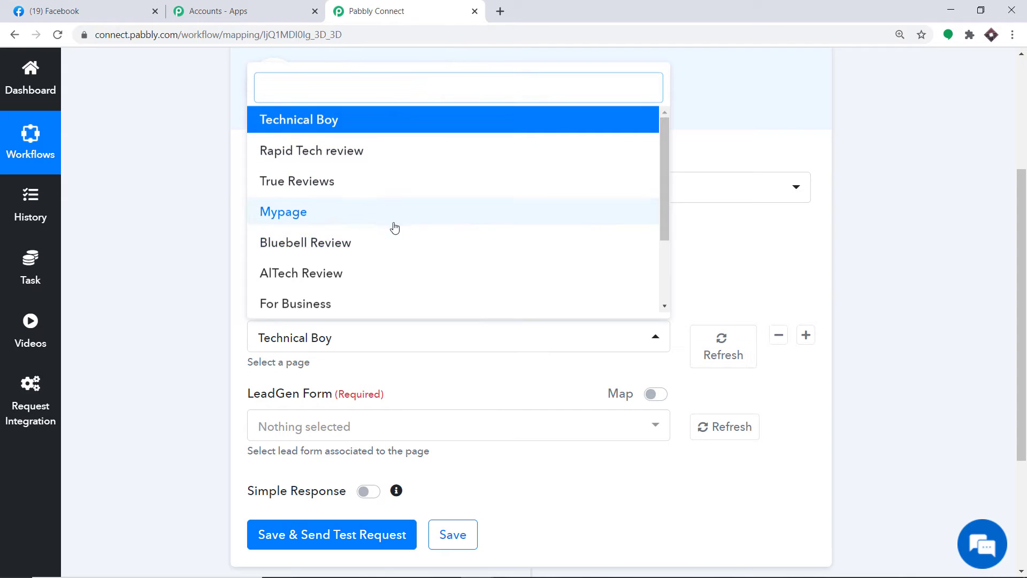
# Review the trigger's Facebook page list, leaving Technical Boy as the selected Page.
pyautogui.click(758, 278)
pyautogui.click(410, 335)
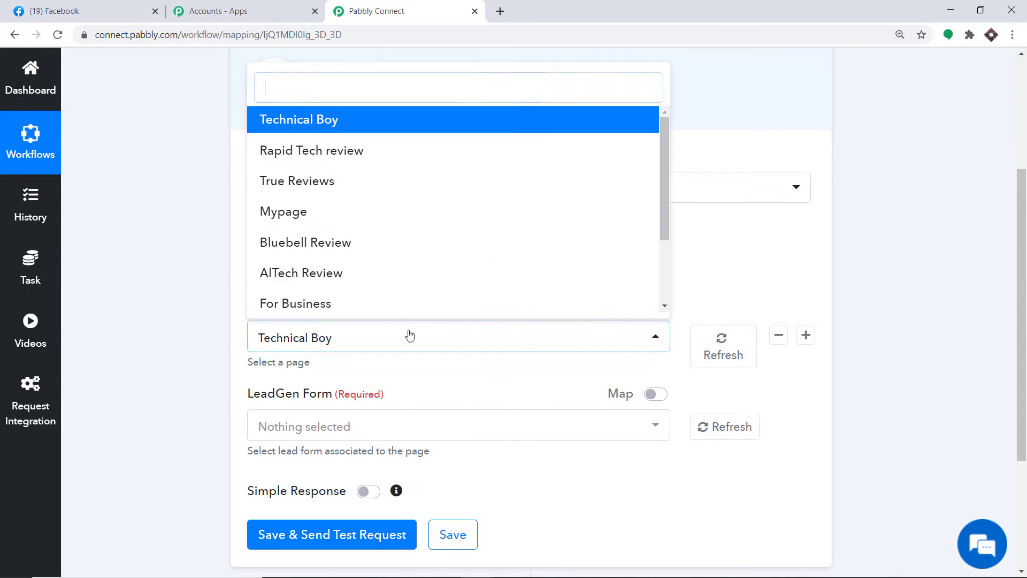
pyautogui.scroll(-2, 383, 167)
pyautogui.scroll(2, 399, 186)
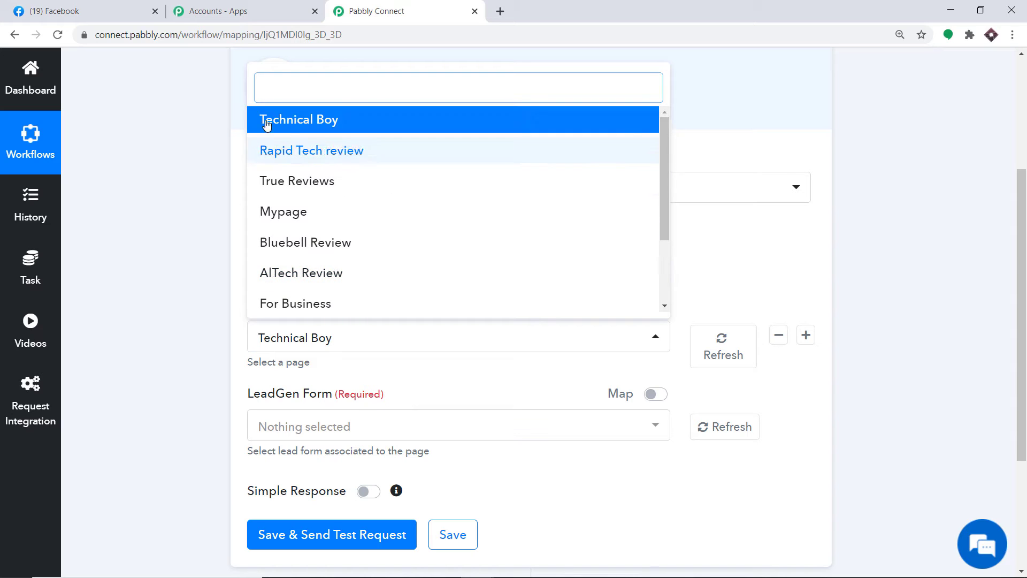
pyautogui.click(53, 11)
pyautogui.click(376, 8)
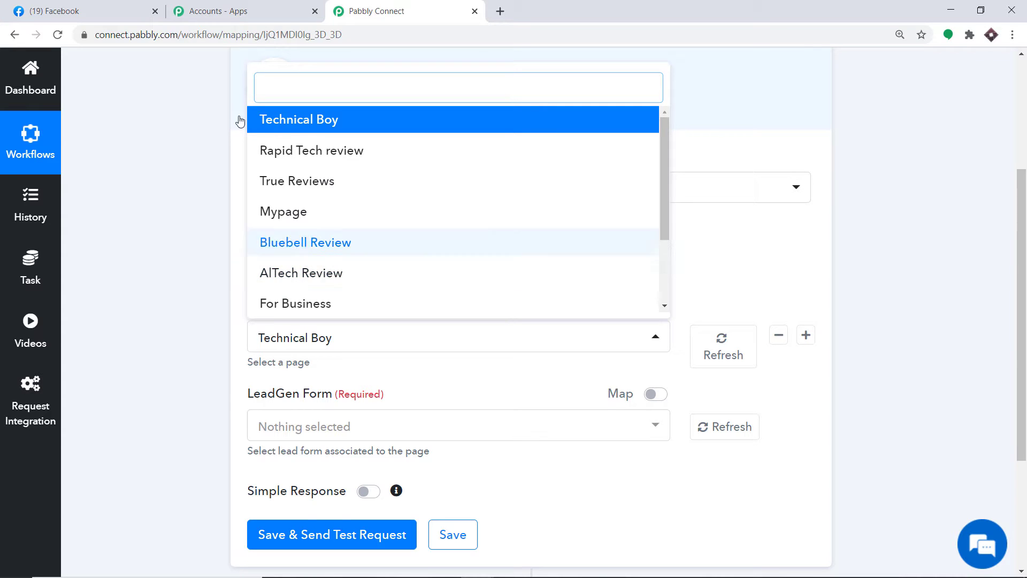
pyautogui.click(54, 11)
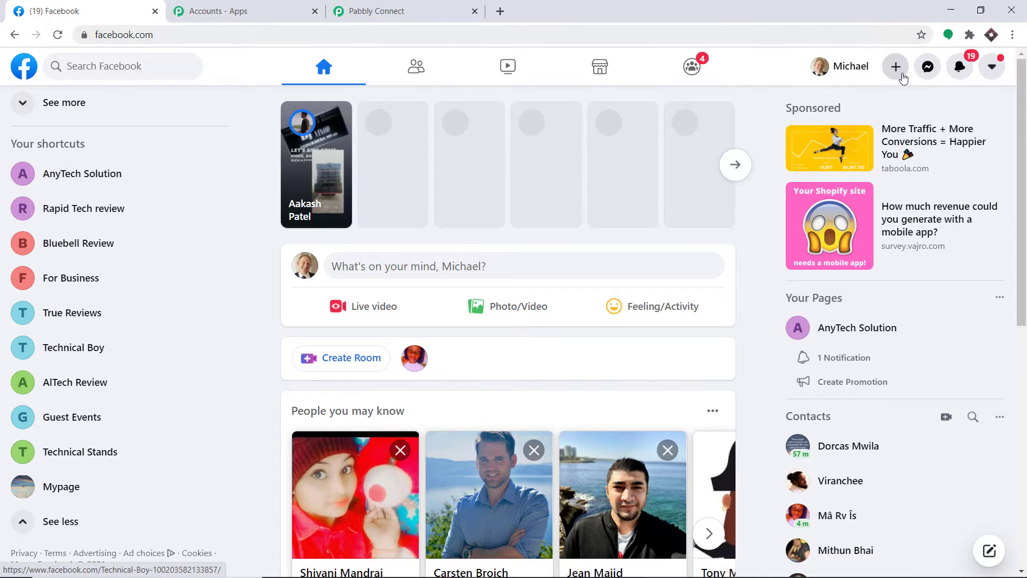
# Create a Facebook Page 'True Tech Review' in the Science, technology & engineering category.
pyautogui.click(896, 67)
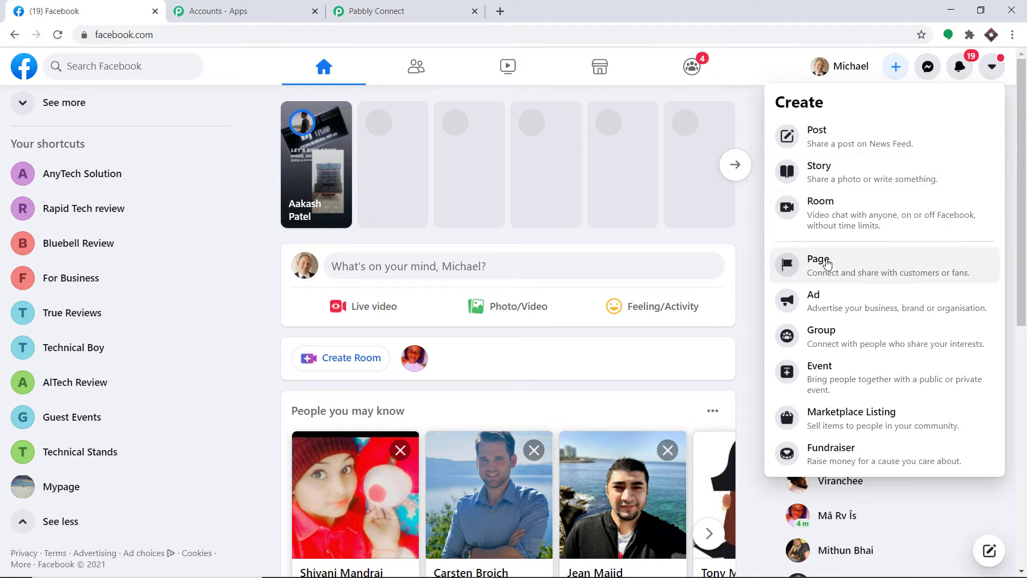
pyautogui.click(821, 262)
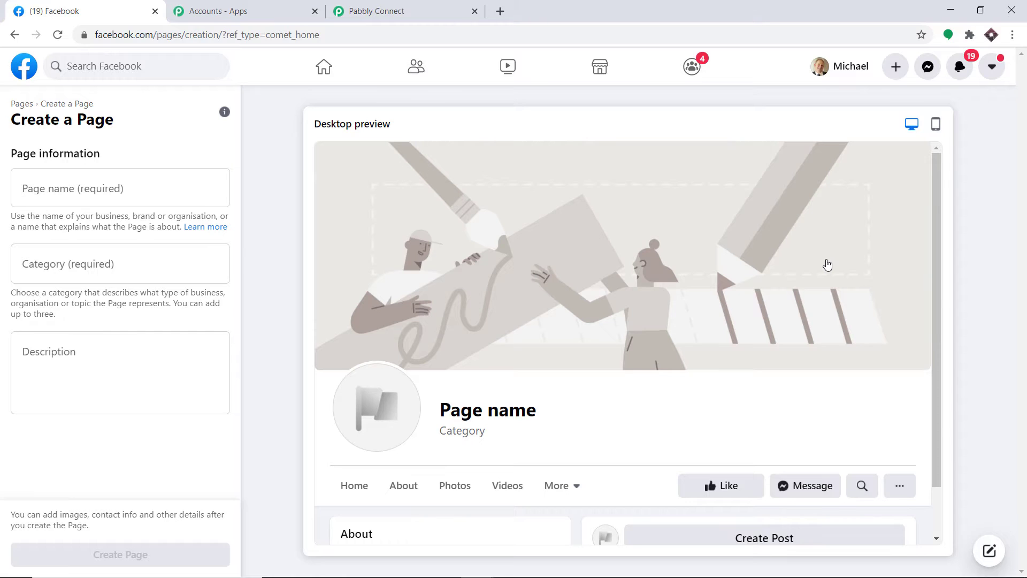
pyautogui.click(102, 192)
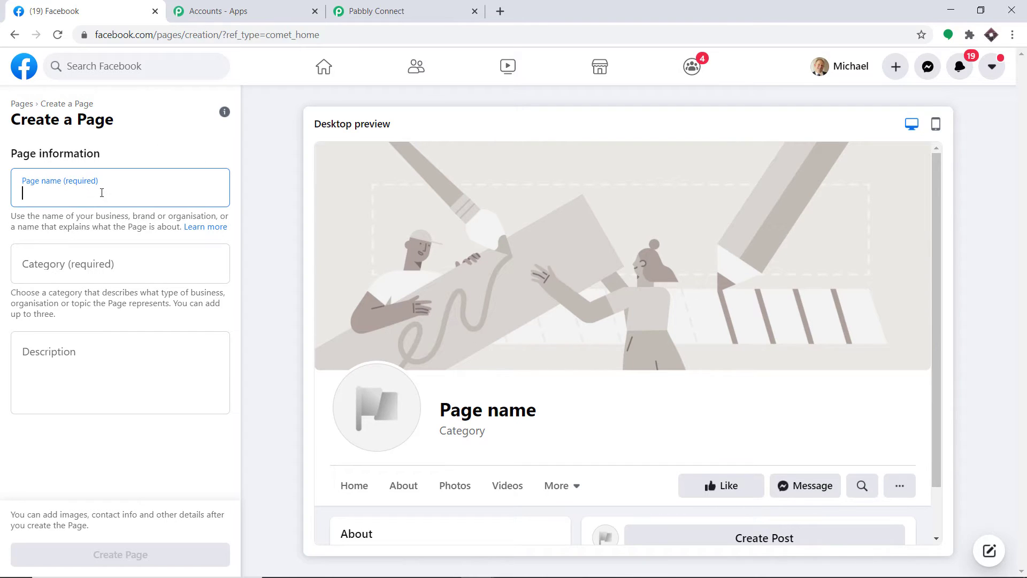
pyautogui.write('Tr')
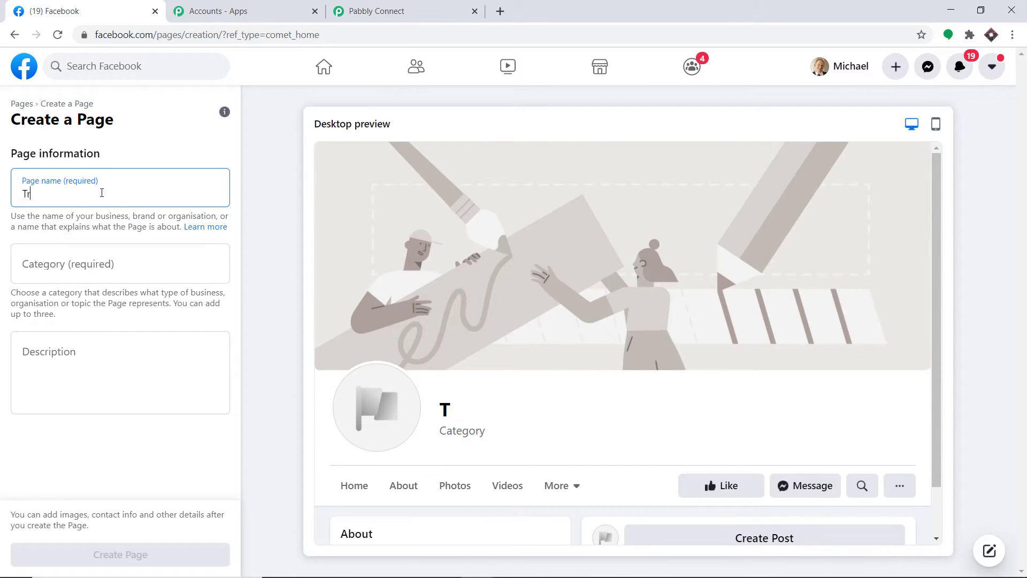
pyautogui.write('ue Tec')
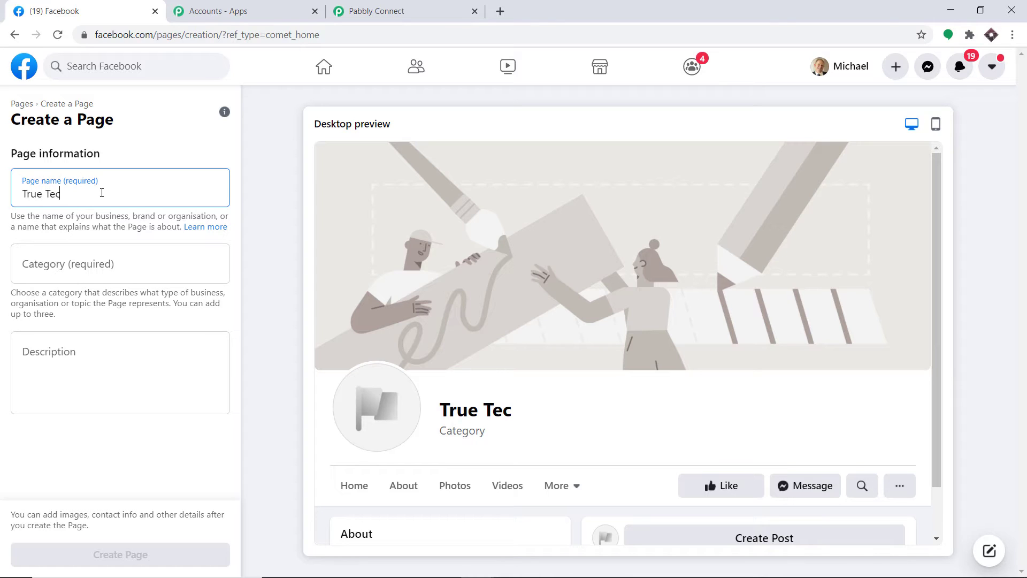
pyautogui.write('h Review')
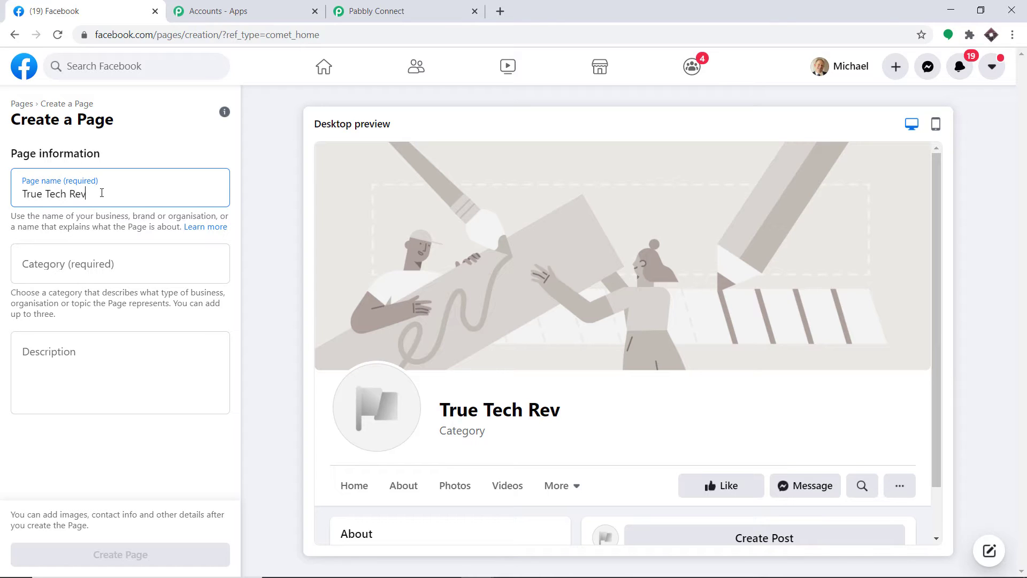
pyautogui.click(51, 256)
pyautogui.write('sc')
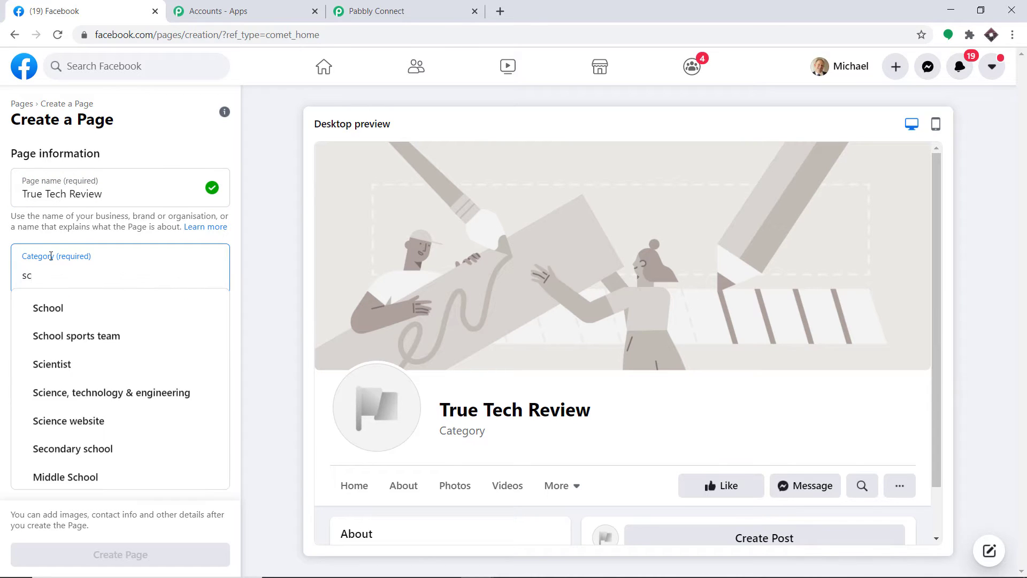
pyautogui.write('ien')
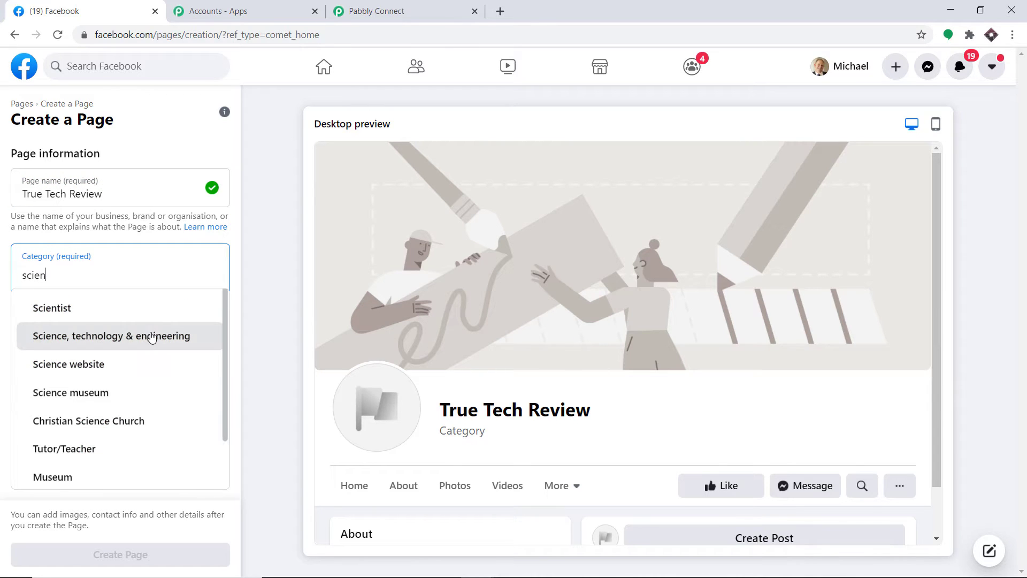
pyautogui.click(152, 336)
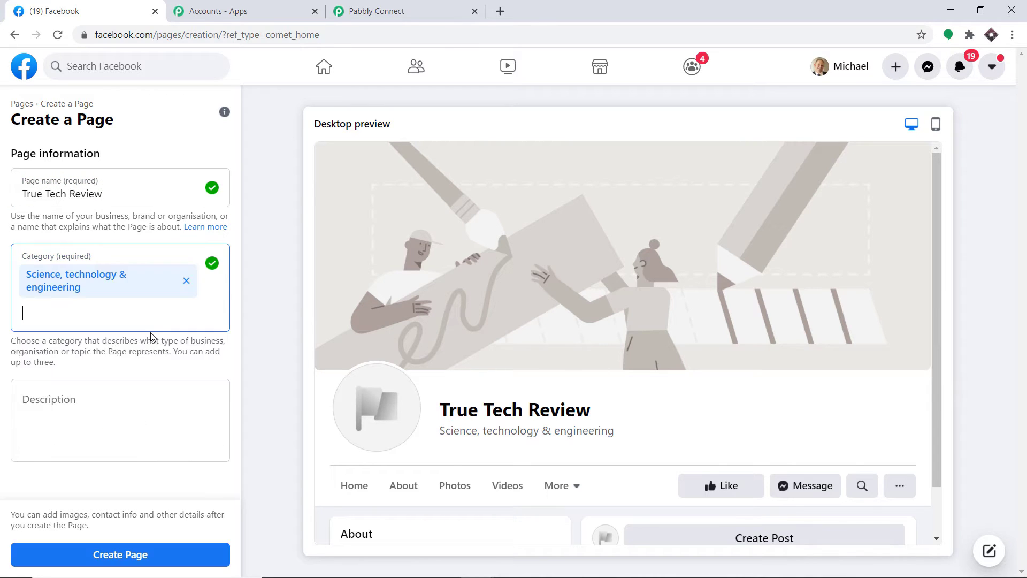
pyautogui.click(133, 560)
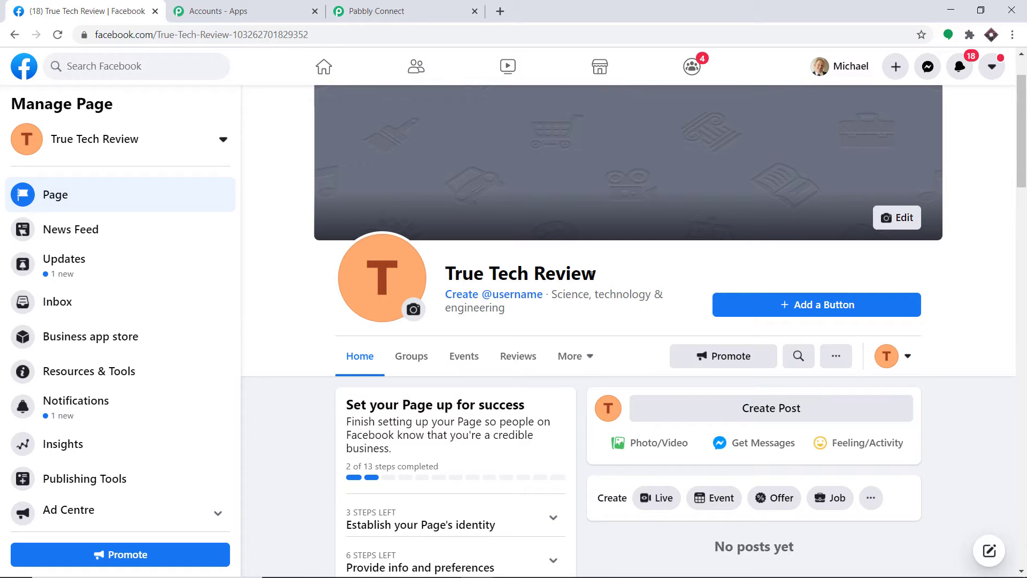
# Refresh the trigger's page list and try True Tech Review as the Page.
pyautogui.click(388, 6)
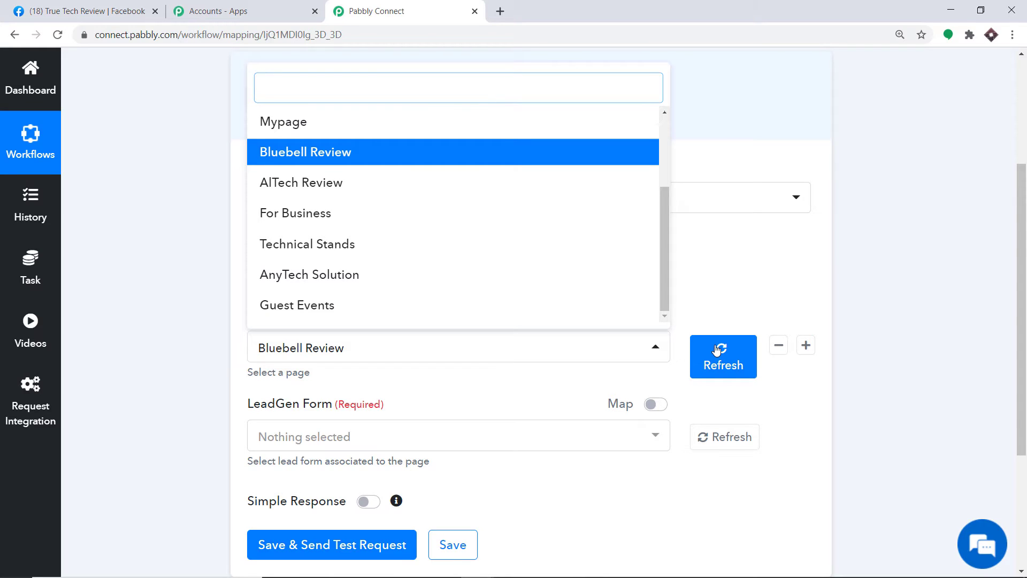
pyautogui.click(717, 349)
pyautogui.click(725, 362)
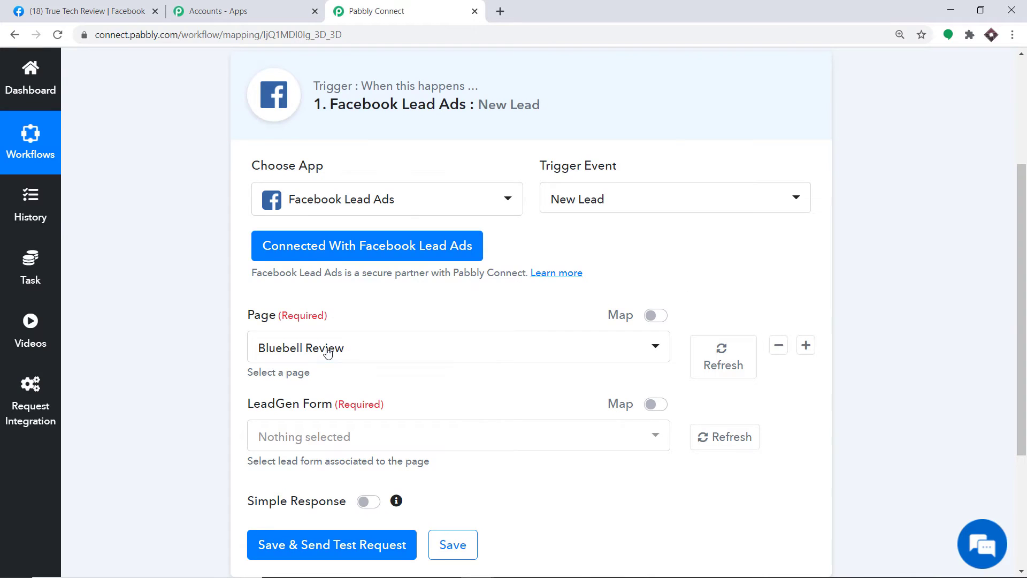
pyautogui.click(330, 346)
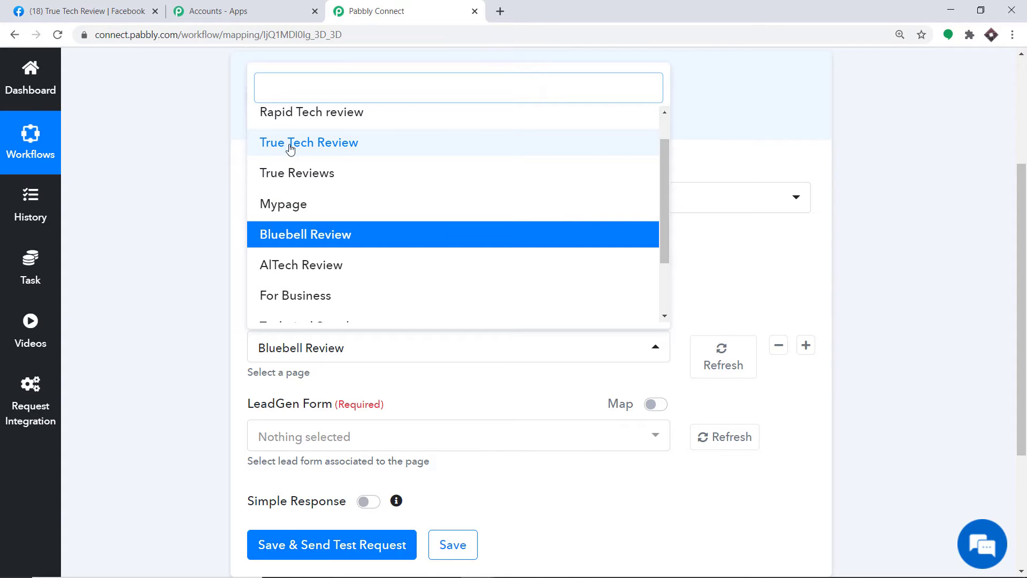
pyautogui.click(340, 144)
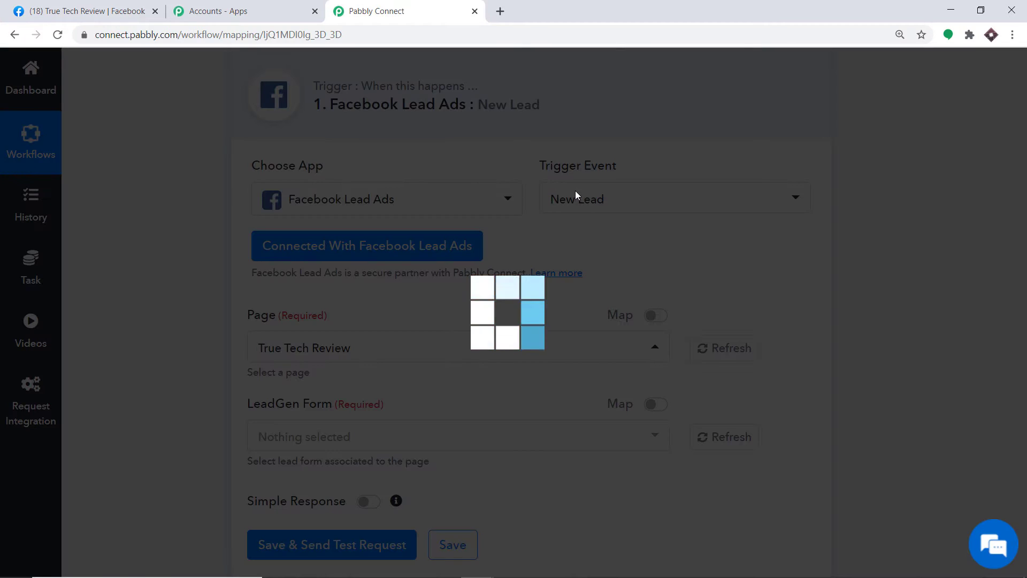
pyautogui.scroll(-2, 551, 198)
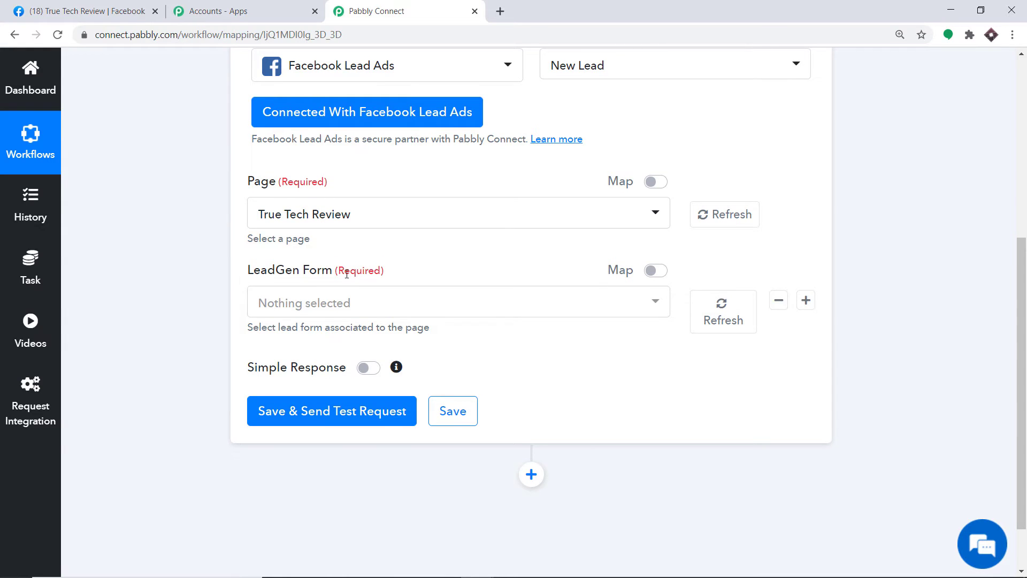
pyautogui.click(324, 308)
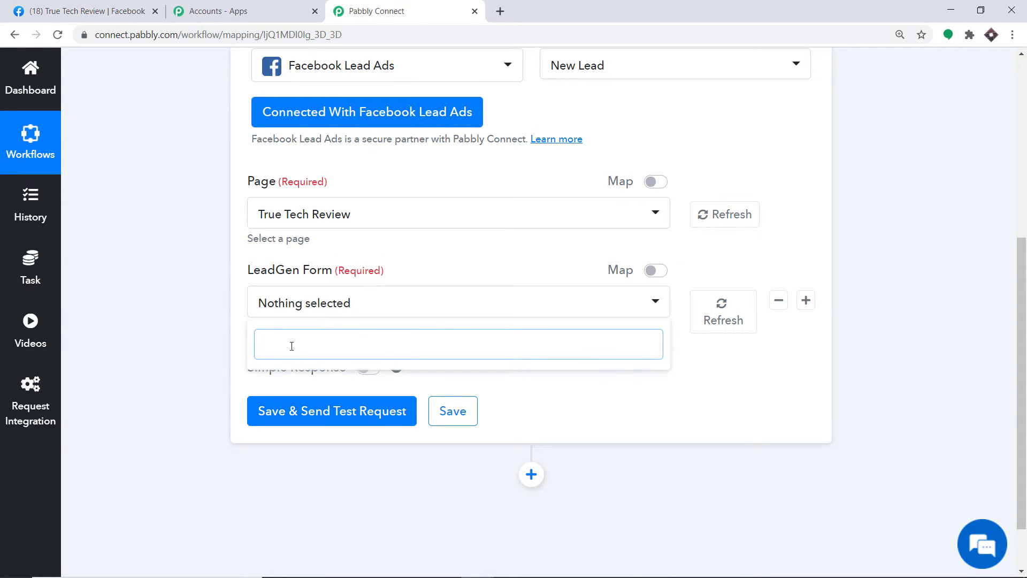
# Switch the trigger Page to AnyTech Solution with Lead Capture Form as the lead form.
pyautogui.hotkey('ctrl', '1')
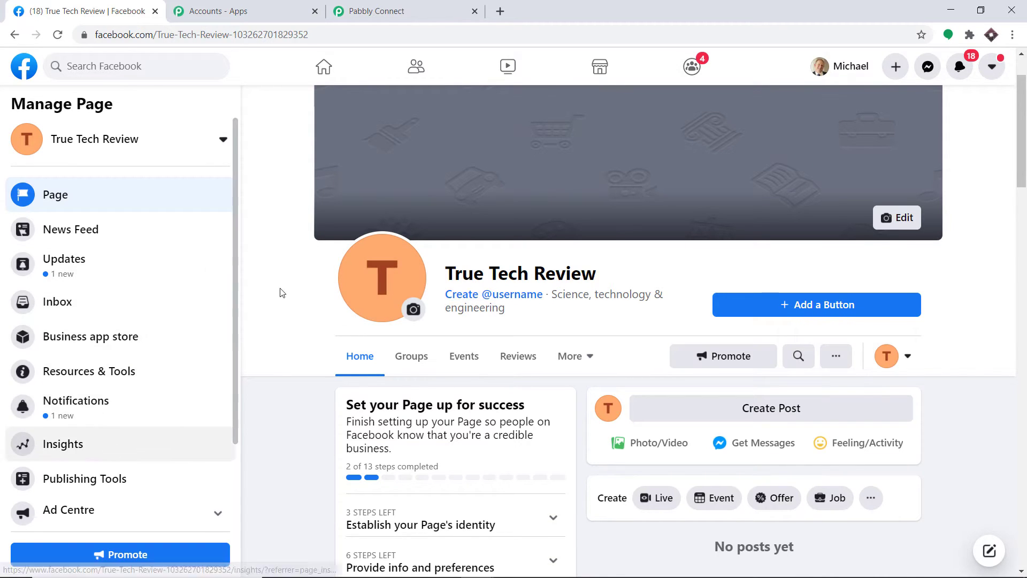
pyautogui.hotkey('ctrl', '3')
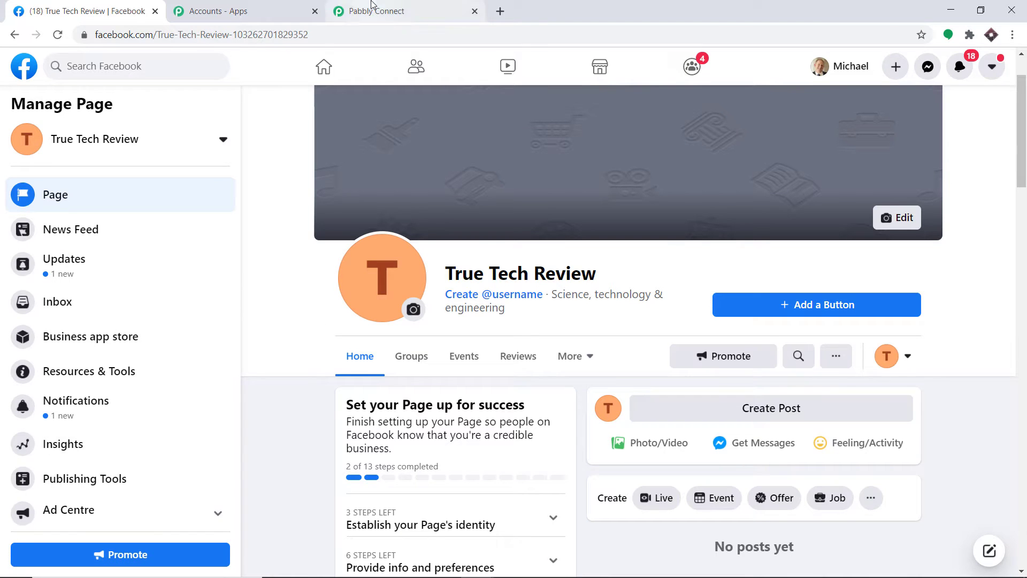
pyautogui.click(329, 208)
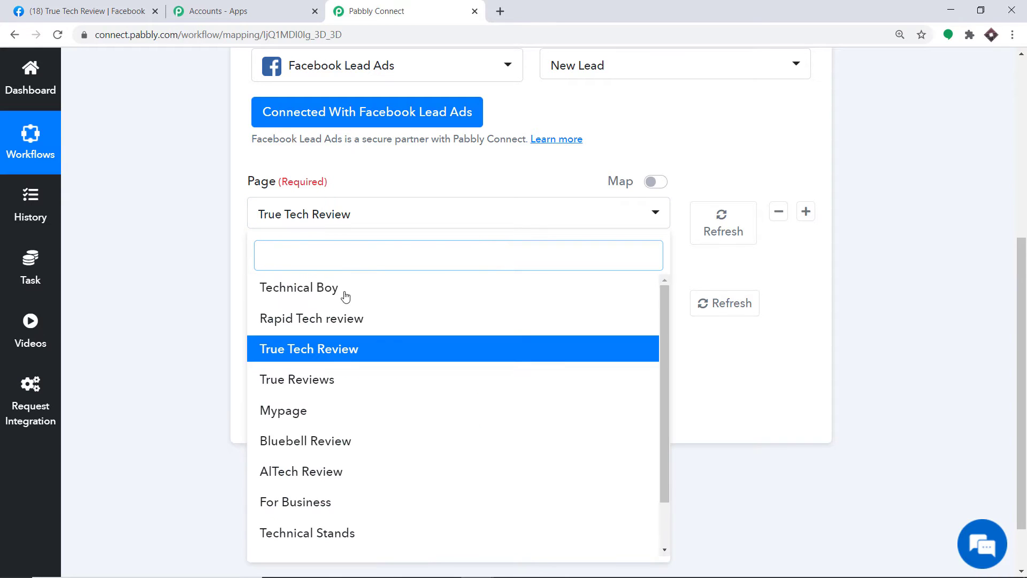
pyautogui.scroll(-2, 388, 346)
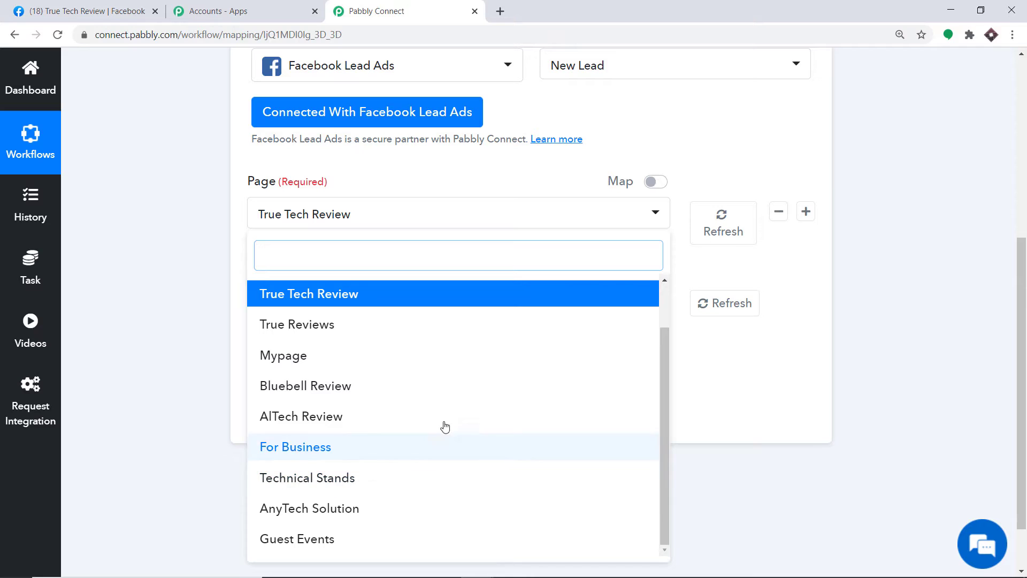
pyautogui.click(308, 515)
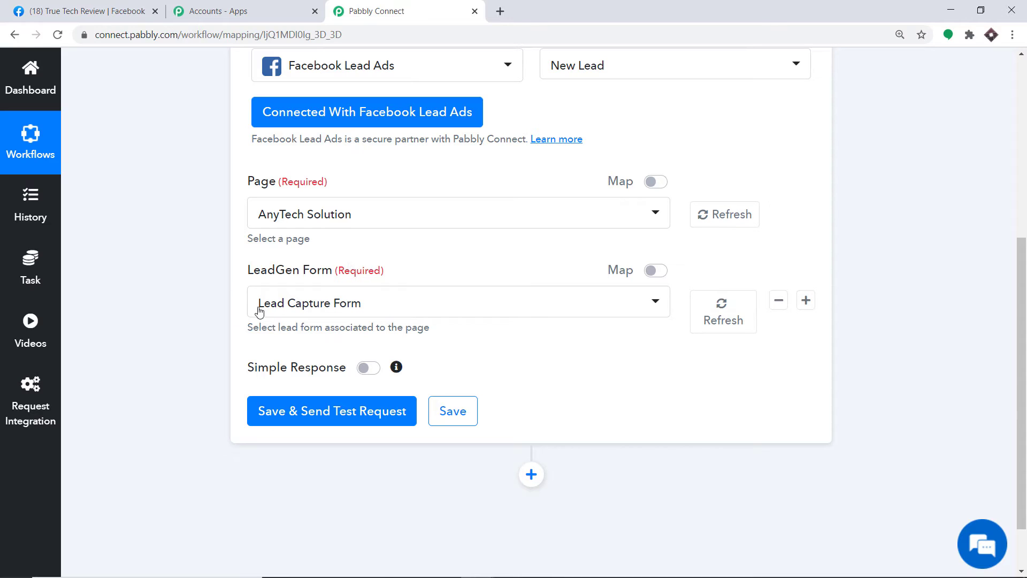
pyautogui.click(349, 310)
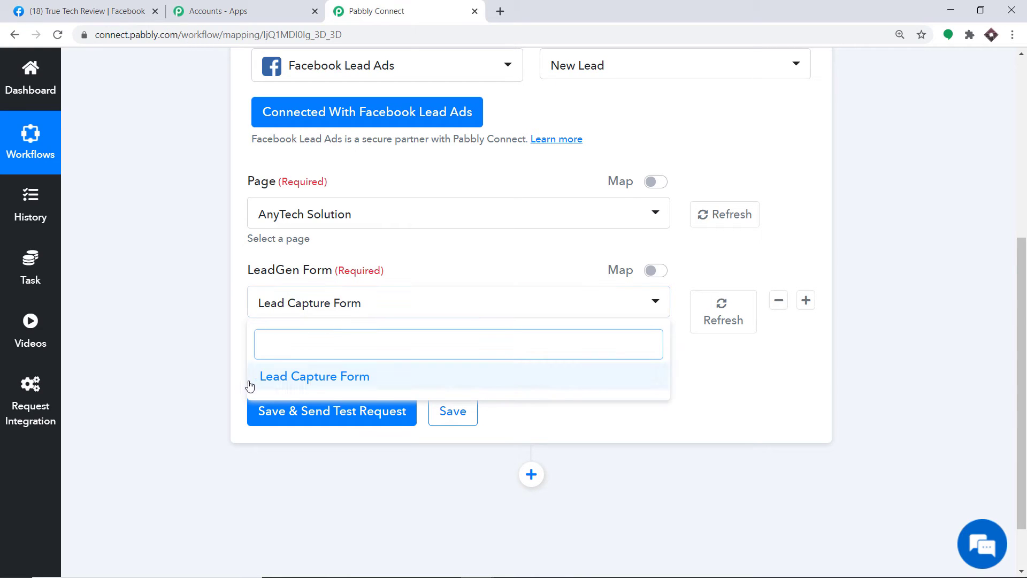
pyautogui.click(378, 376)
pyautogui.click(137, 7)
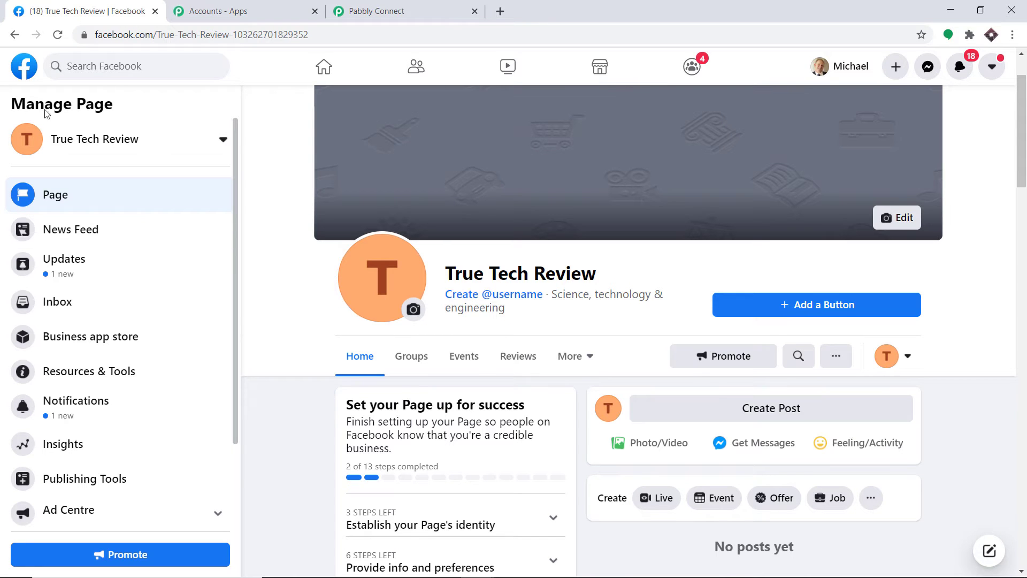
# Open the AnyTech Solution page from the Facebook shortcuts.
pyautogui.click(24, 66)
pyautogui.click(376, 11)
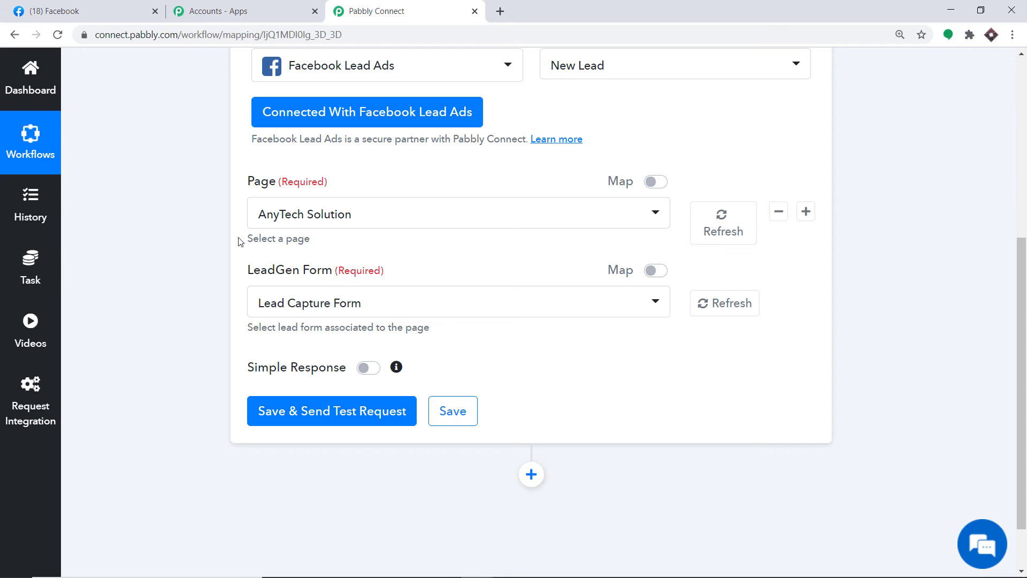
pyautogui.click(129, 11)
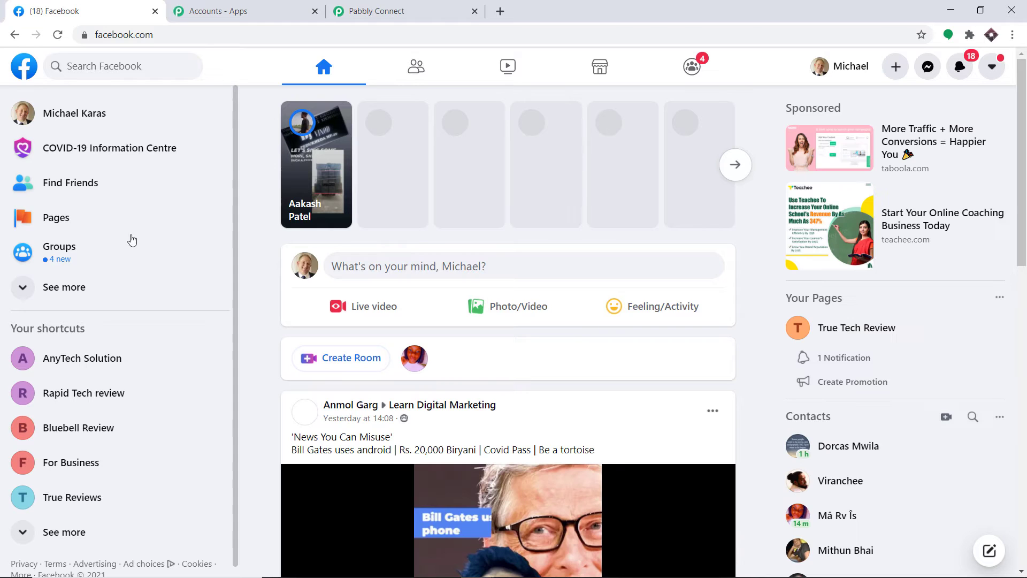
pyautogui.click(83, 360)
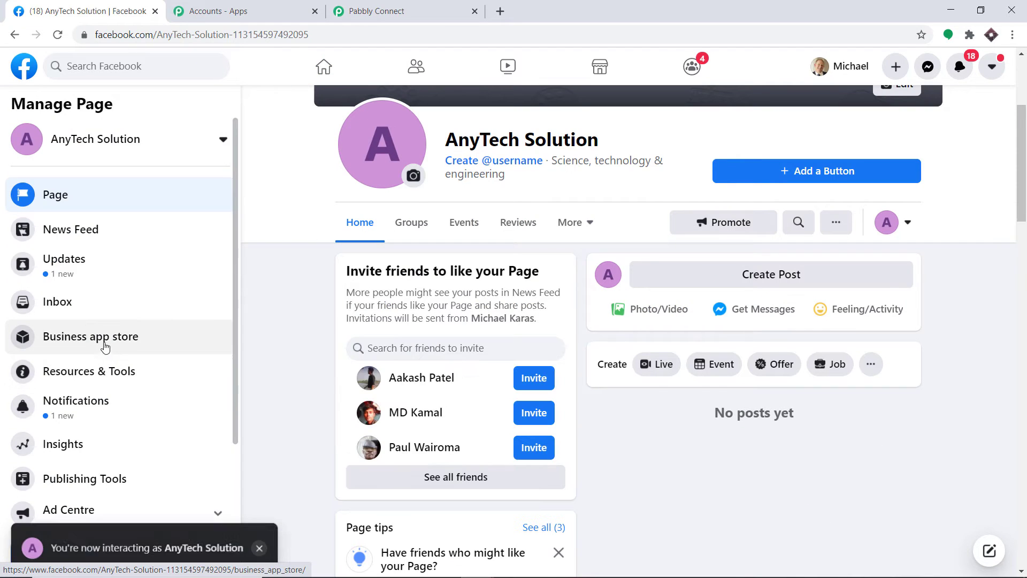
pyautogui.scroll(-2, 112, 342)
# Open AnyTech Solution's Lead Ads Forms via Publishing Tools in Business Suite.
pyautogui.click(97, 371)
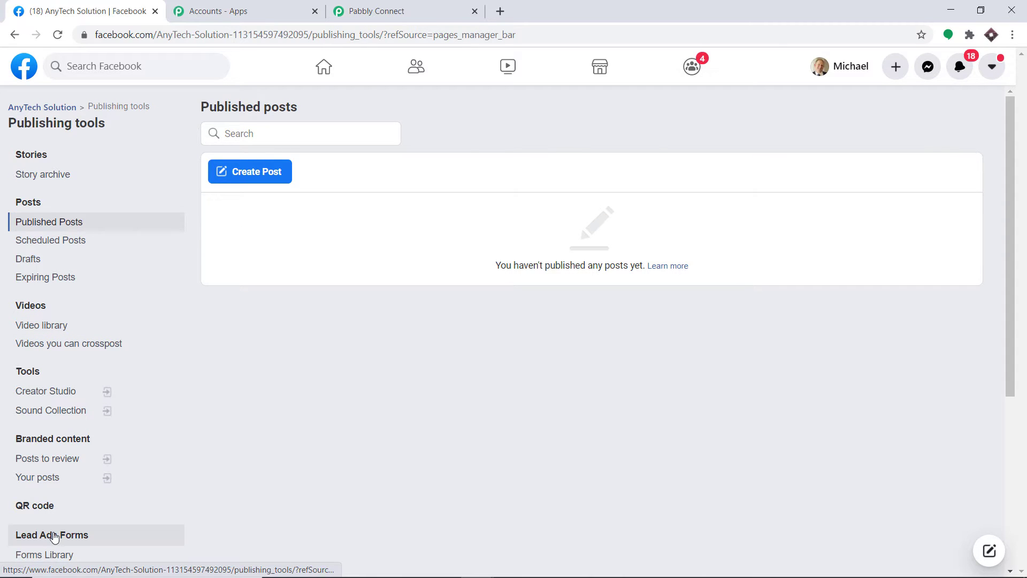
pyautogui.click(54, 537)
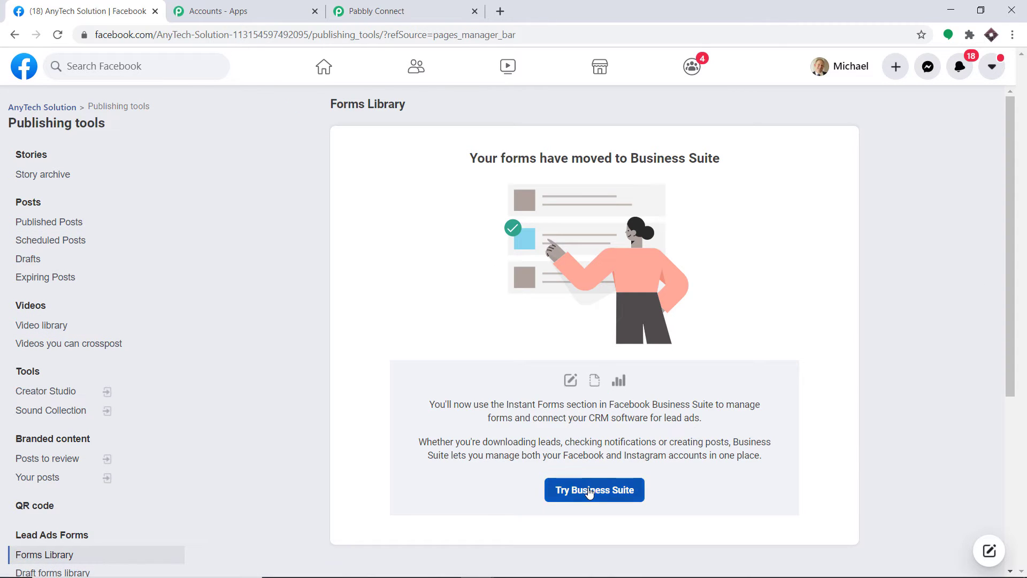
pyautogui.click(591, 493)
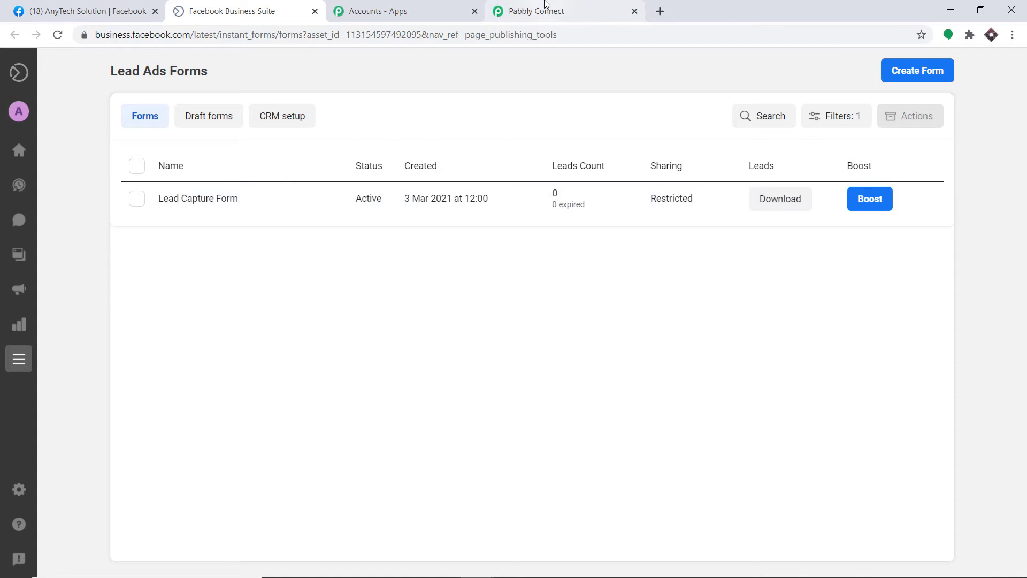
pyautogui.click(545, 10)
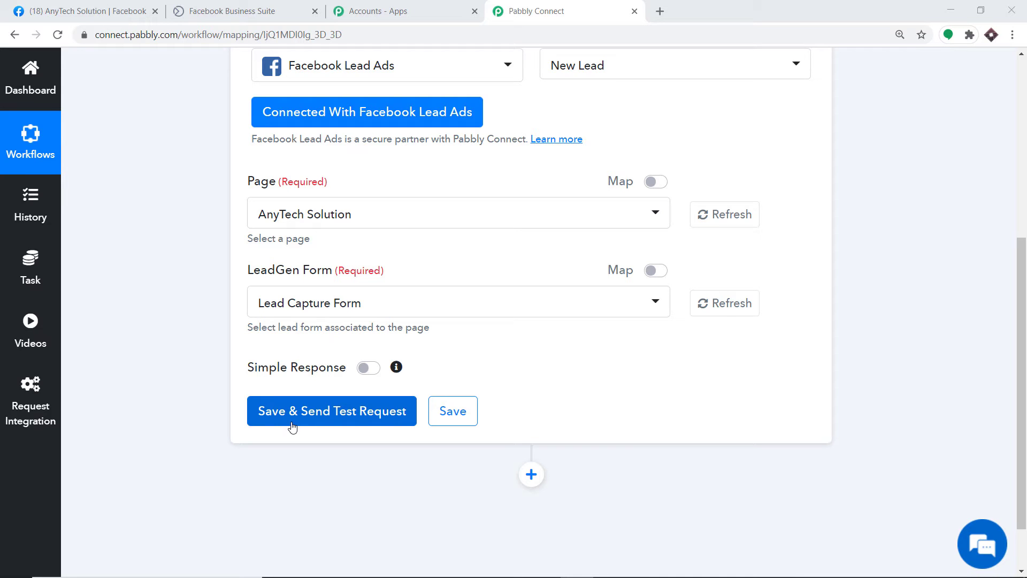
pyautogui.click(106, 15)
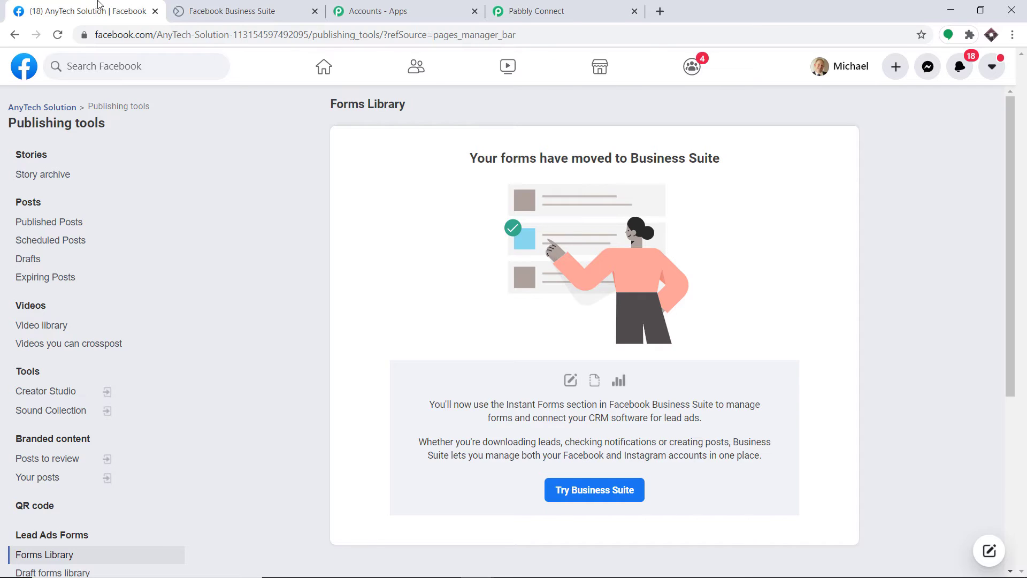
pyautogui.click(235, 11)
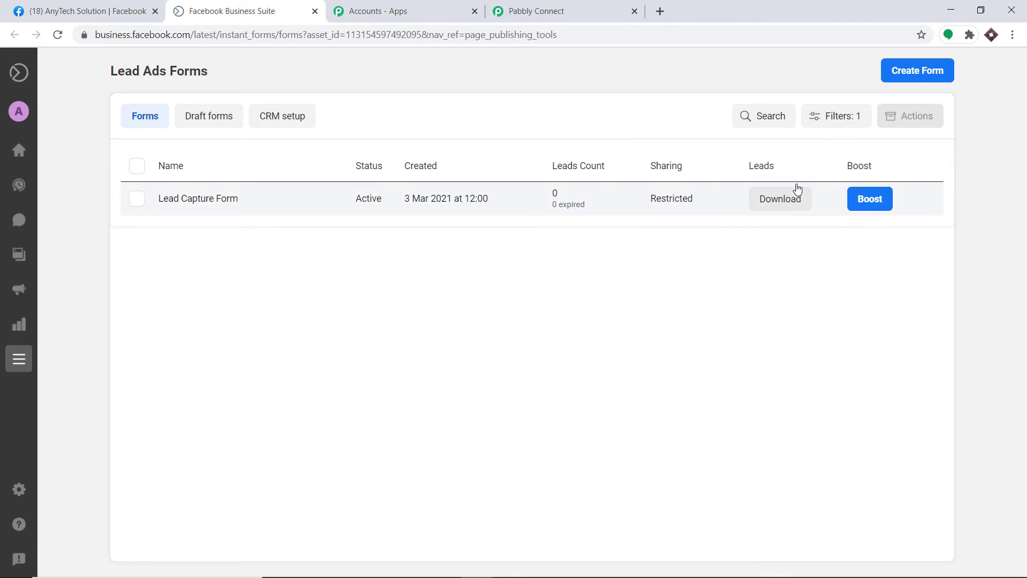
# Open a test version of Lead Capture Form and enter the lead's first and last name.
pyautogui.click(226, 199)
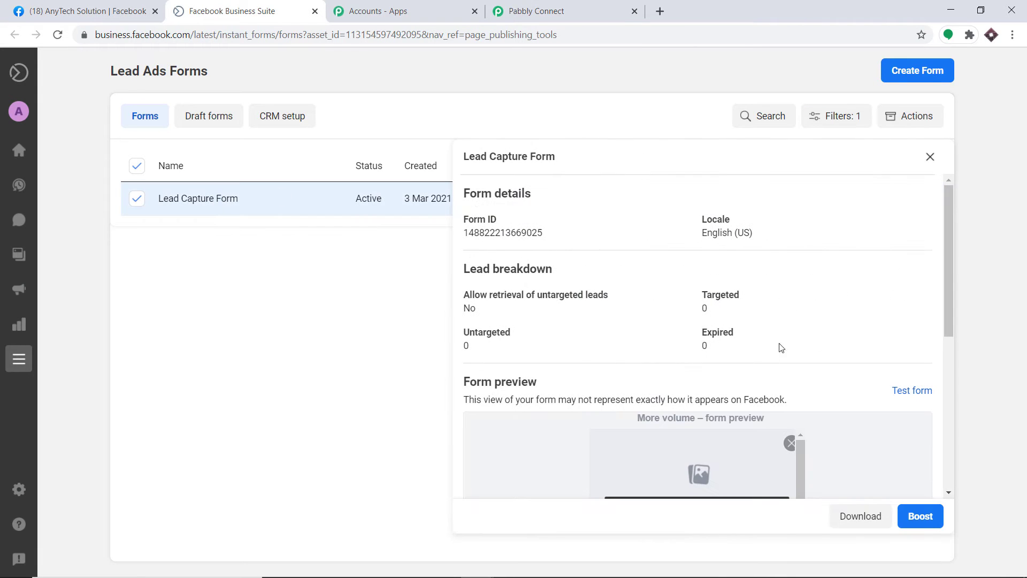
pyautogui.click(912, 391)
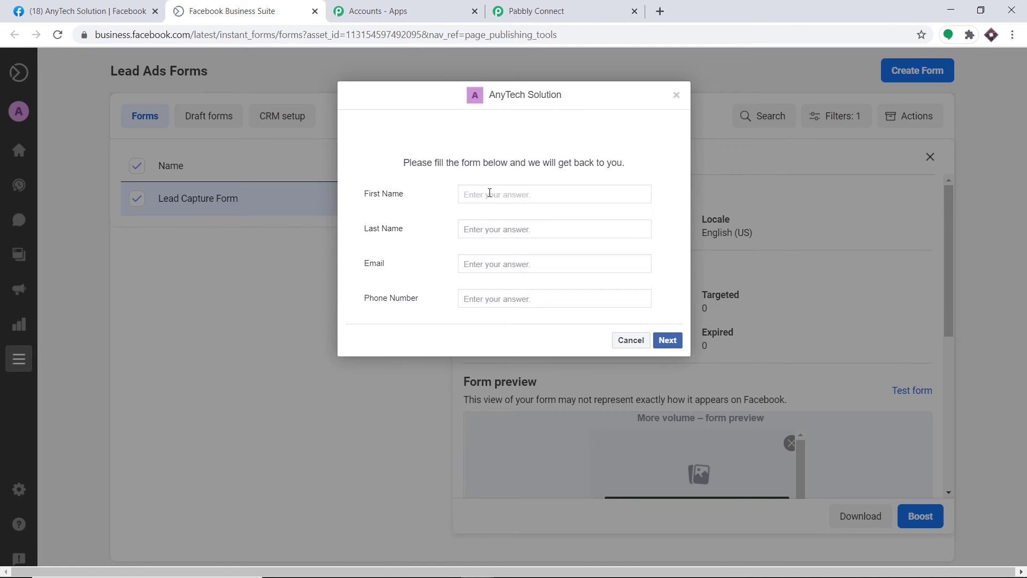
pyautogui.click(482, 229)
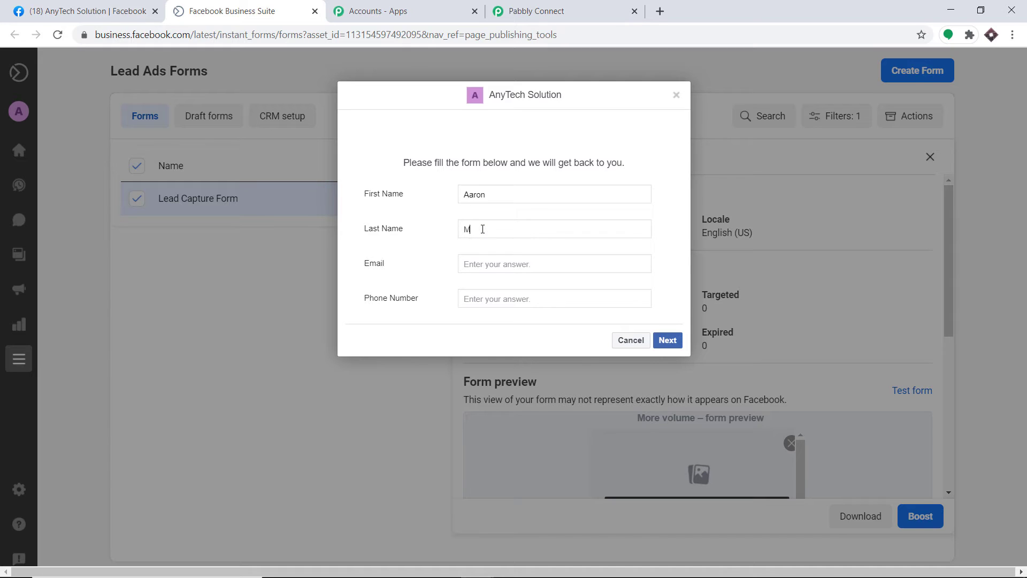
# Fill in the lead's email and phone number and submit the test lead.
pyautogui.click(481, 261)
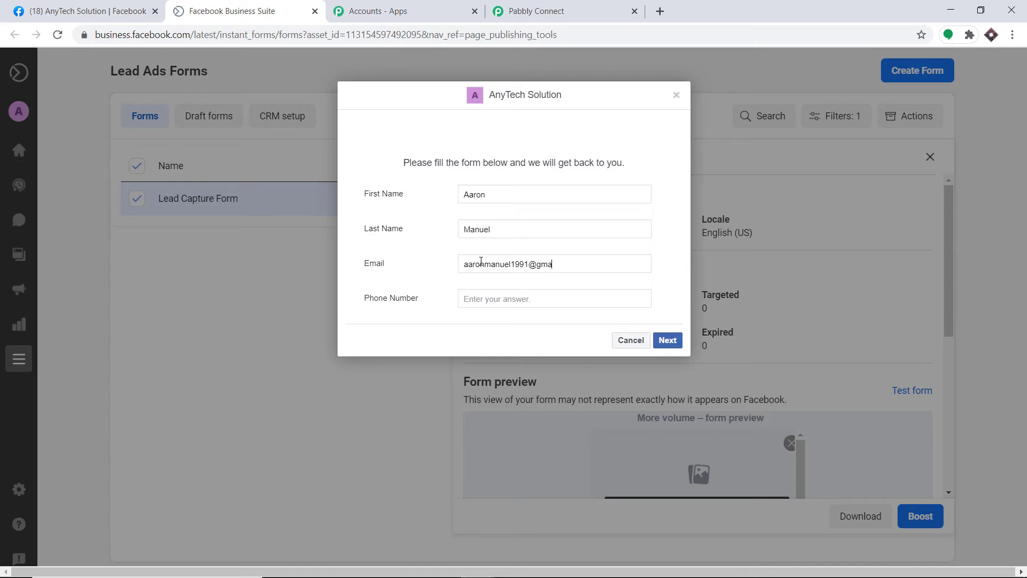
pyautogui.click(497, 298)
pyautogui.click(669, 344)
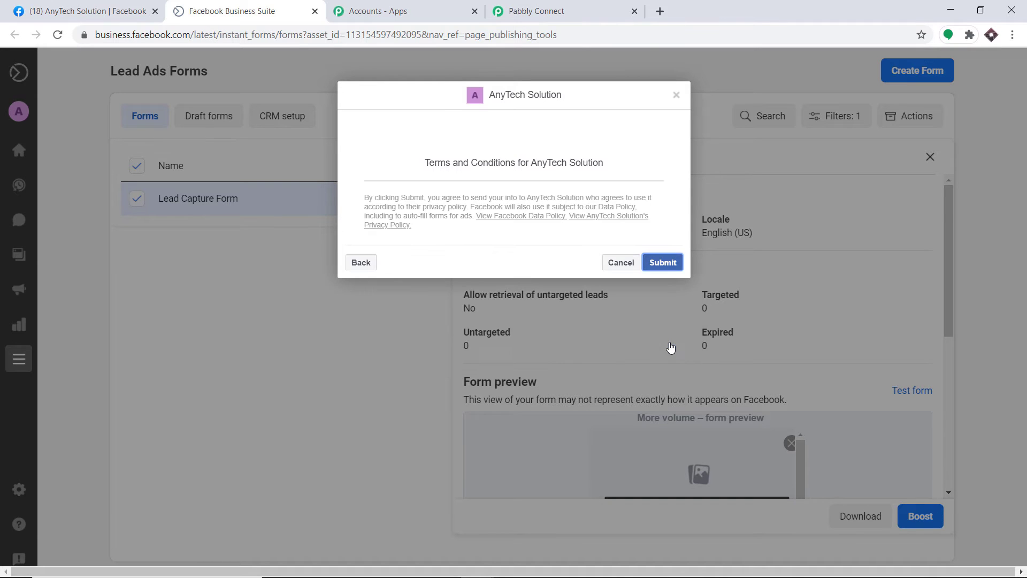
pyautogui.click(660, 263)
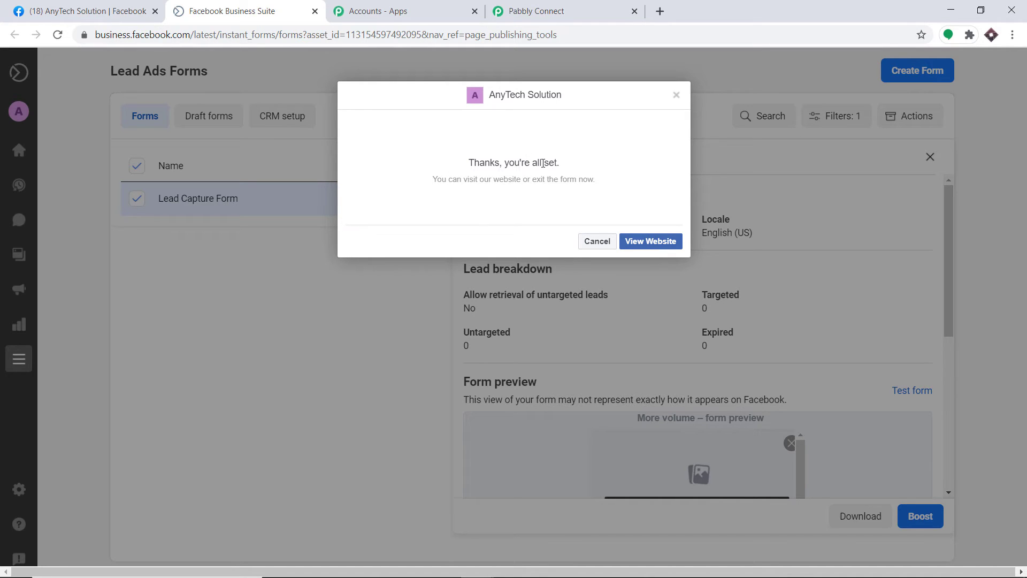
pyautogui.click(530, 10)
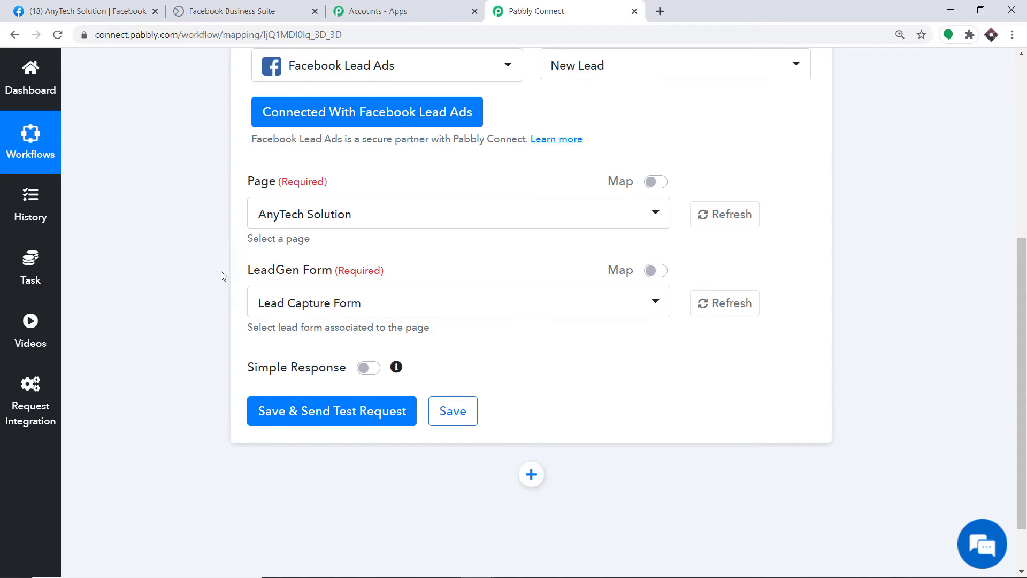
# Save the Facebook Lead Ads trigger and review the test lead's name, email and phone fields.
pyautogui.click(296, 416)
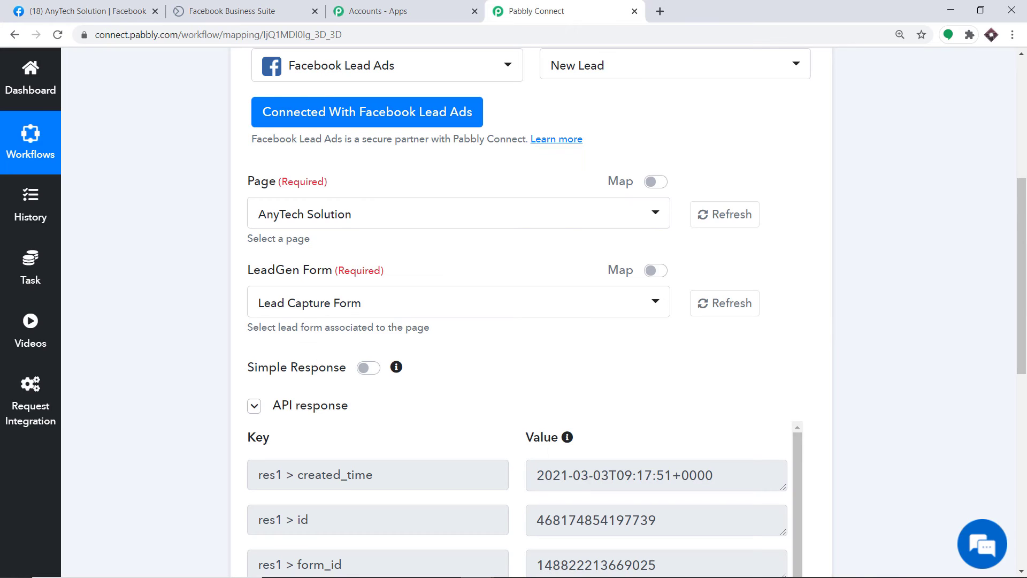
pyautogui.moveTo(1022, 278); pyautogui.dragTo(1022, 442)
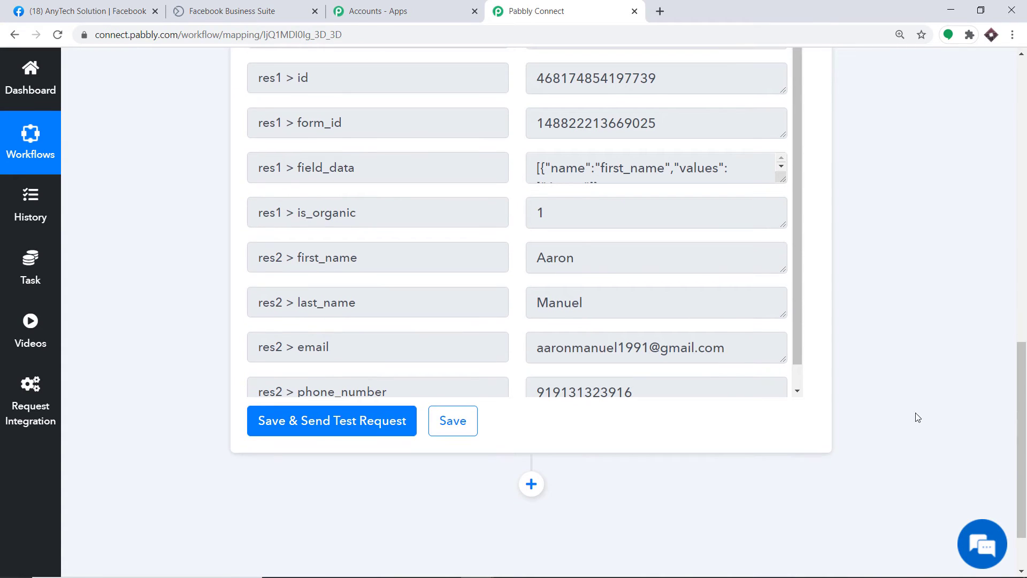
pyautogui.scroll(-2, 739, 236)
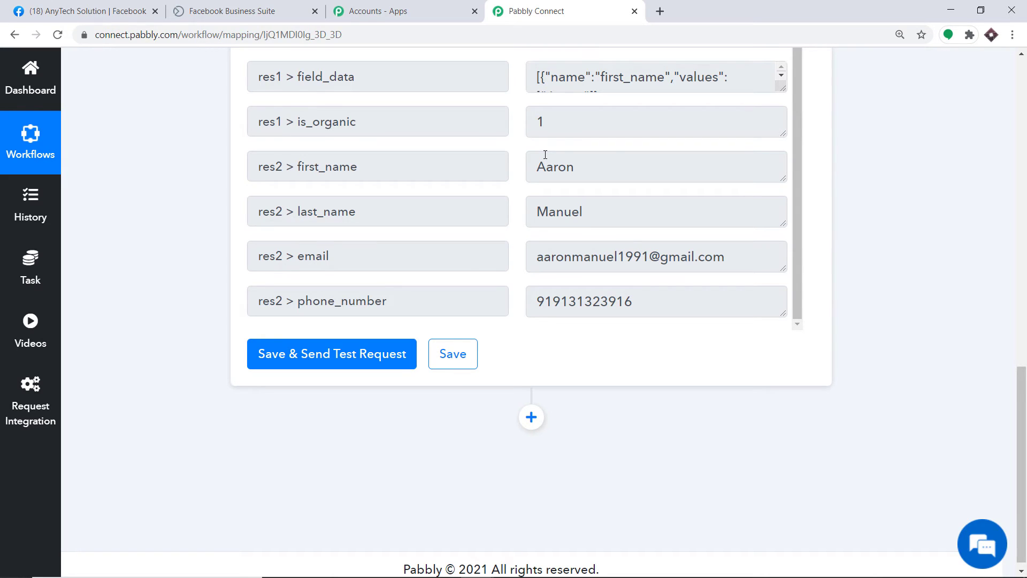
pyautogui.scroll(-1, 648, 187)
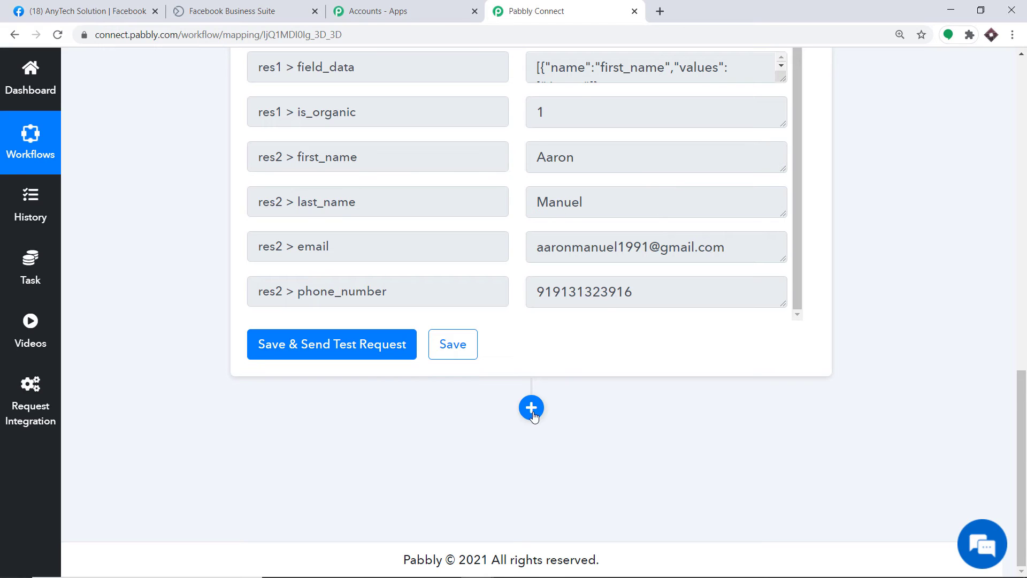
# Add a new action step after the trigger using the Chat API app.
pyautogui.click(532, 410)
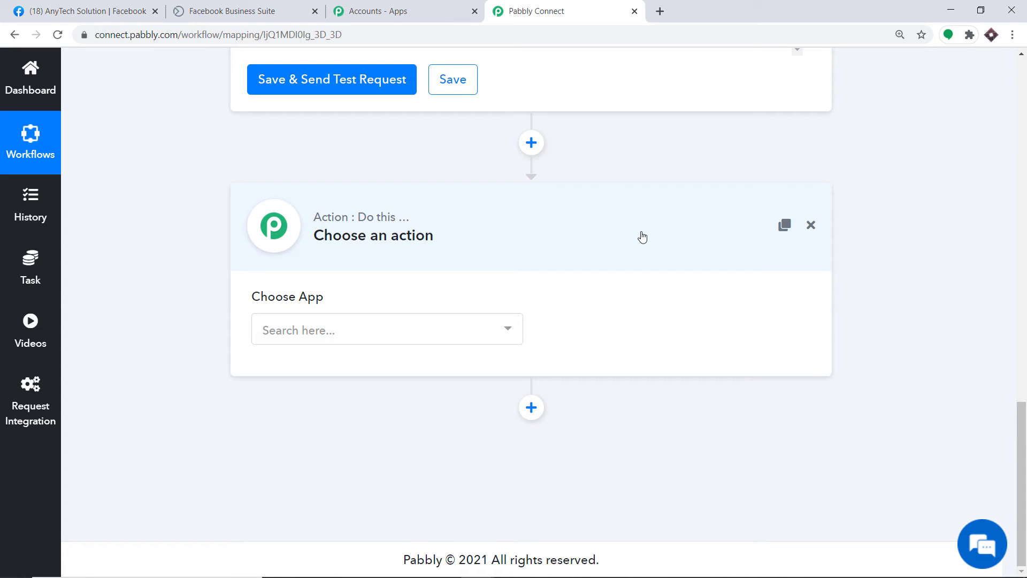
pyautogui.click(363, 335)
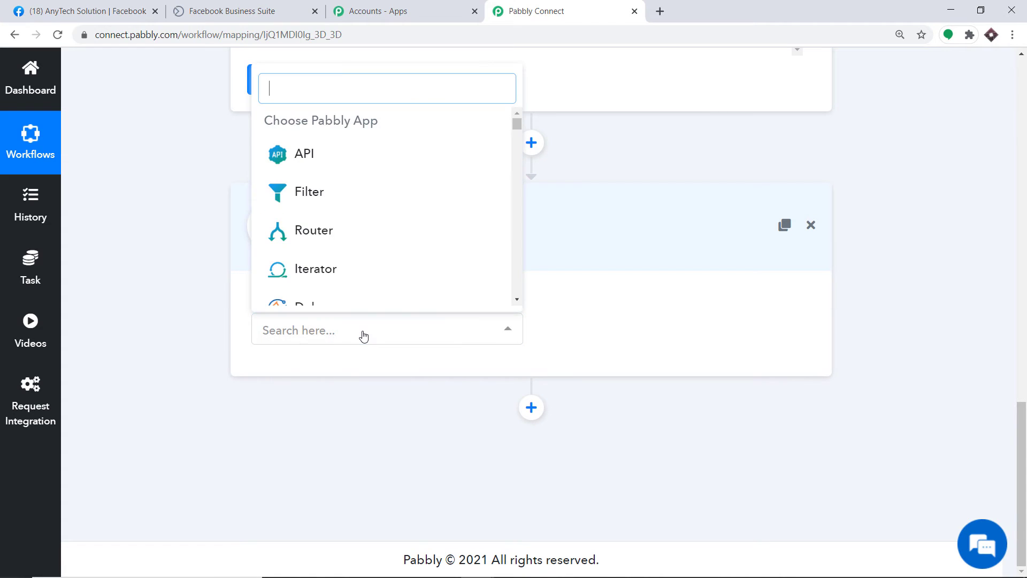
pyautogui.write('chat')
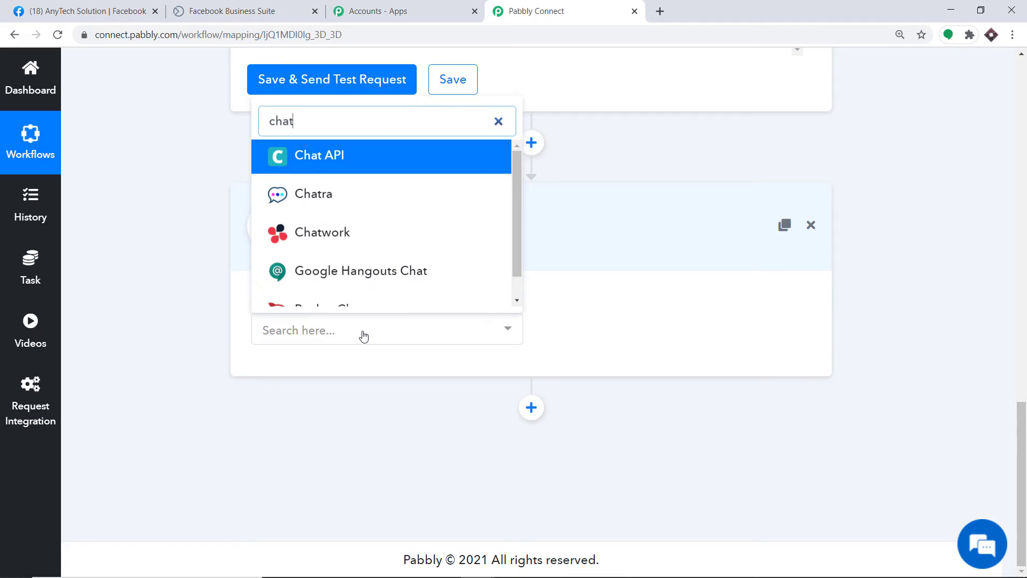
pyautogui.click(323, 158)
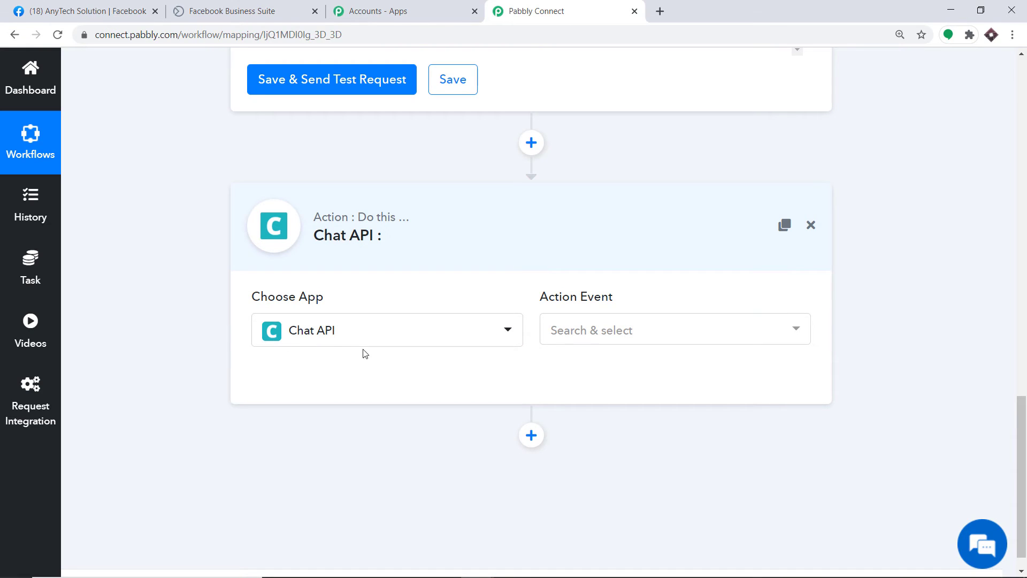
# Set the action event to Send Message and begin connecting a Chat API account.
pyautogui.click(580, 342)
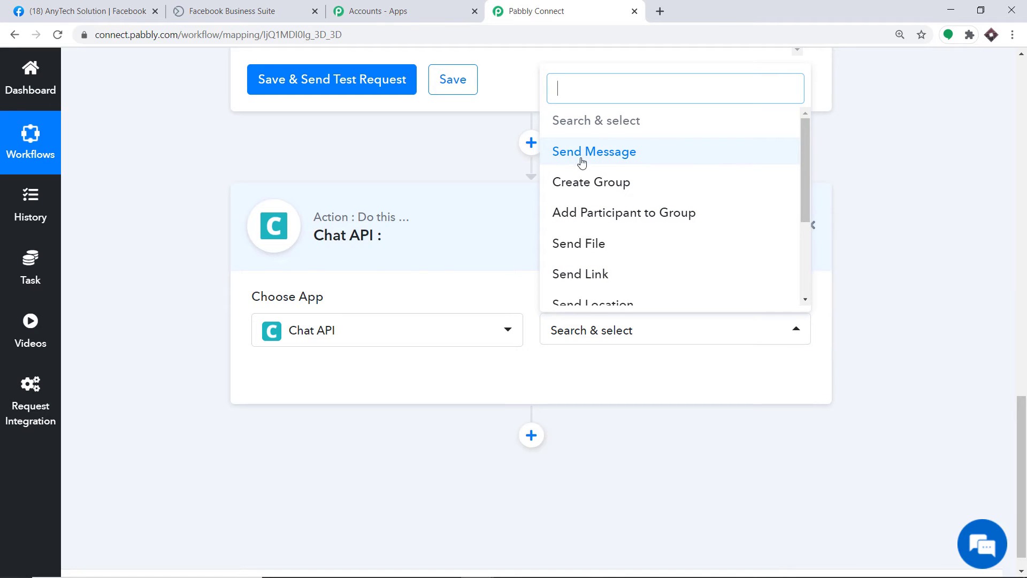
pyautogui.click(631, 162)
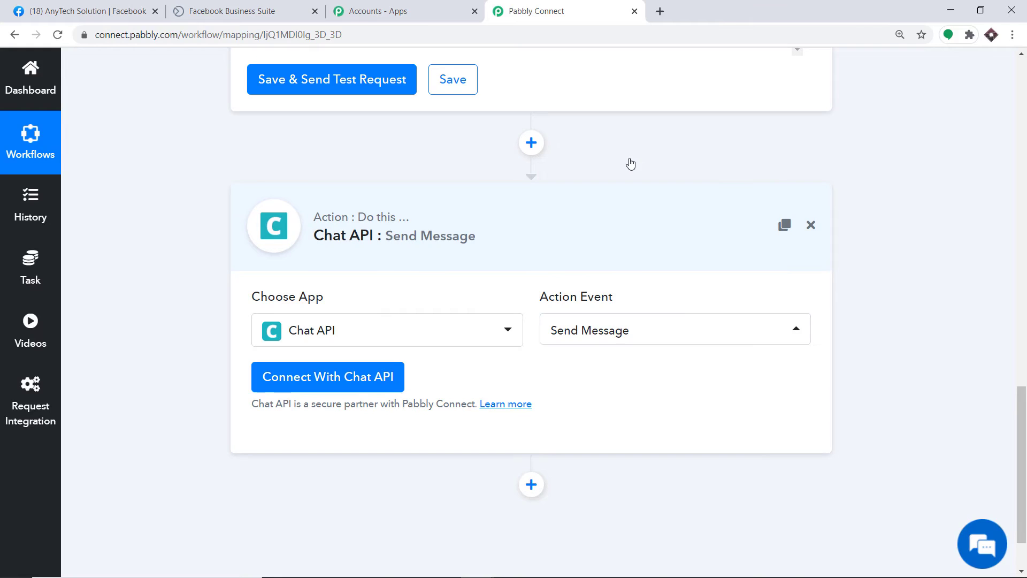
pyautogui.click(615, 335)
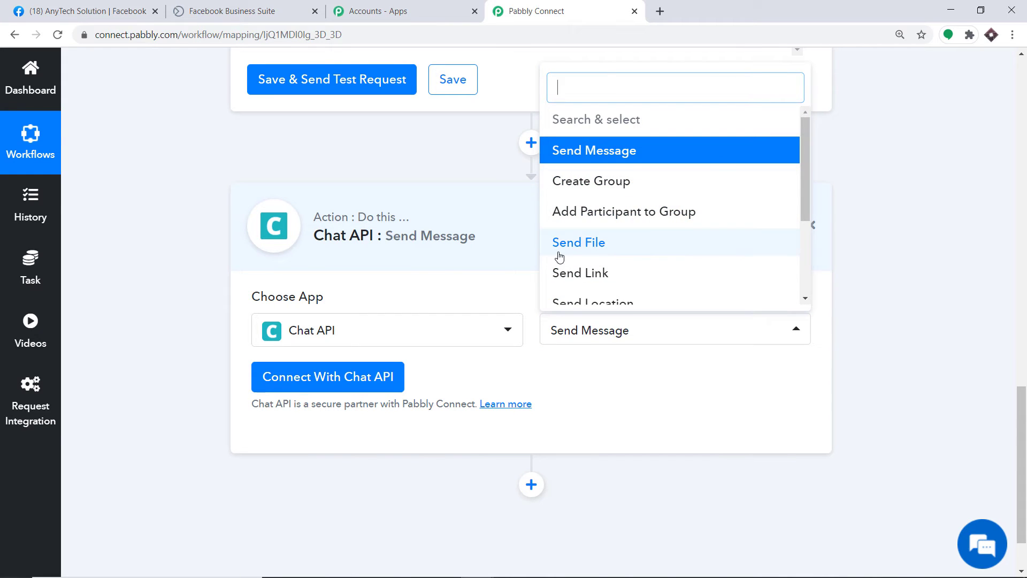
pyautogui.scroll(-1, 559, 280)
pyautogui.scroll(2, 663, 214)
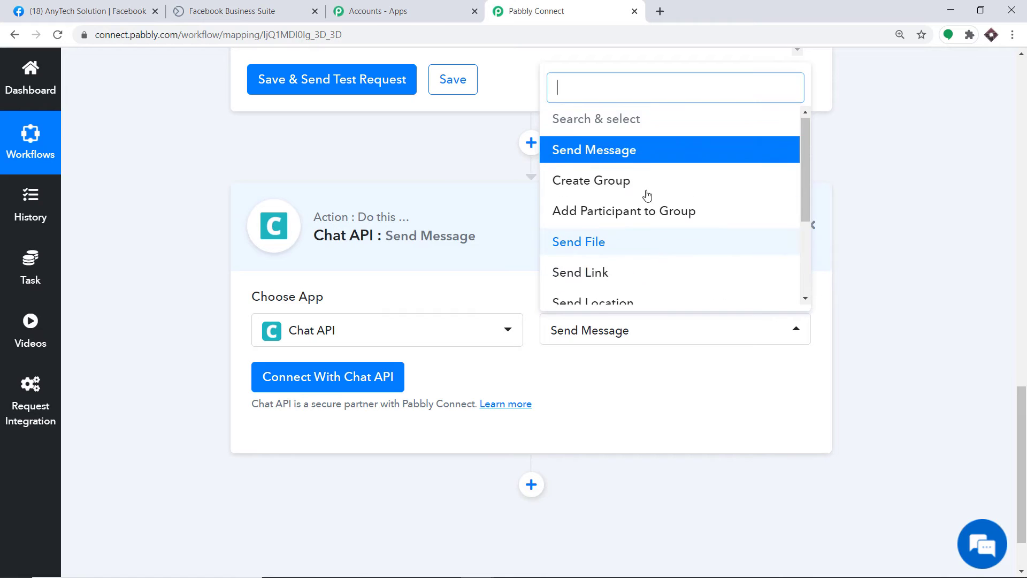
pyautogui.scroll(-4, 681, 223)
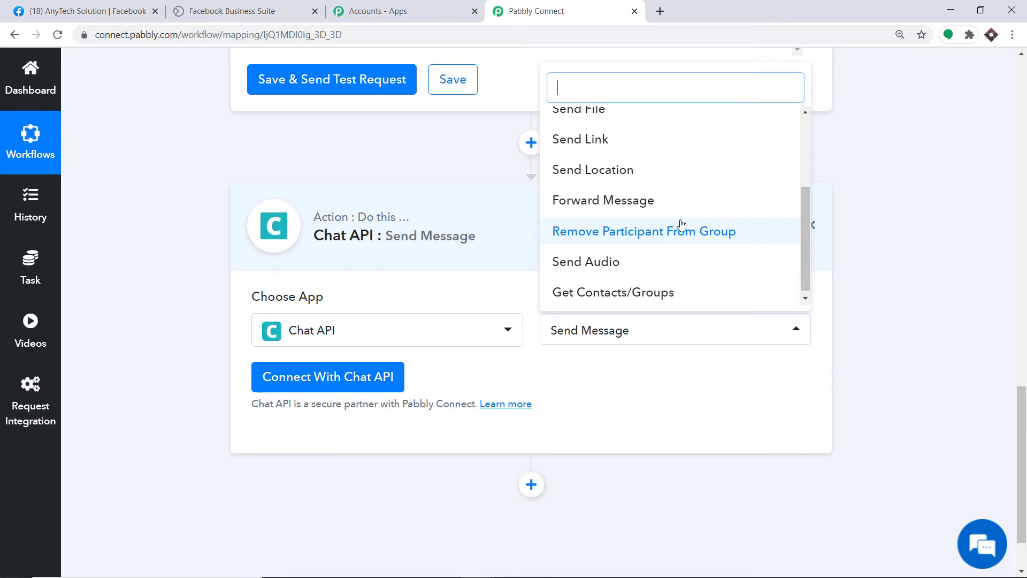
pyautogui.click(596, 375)
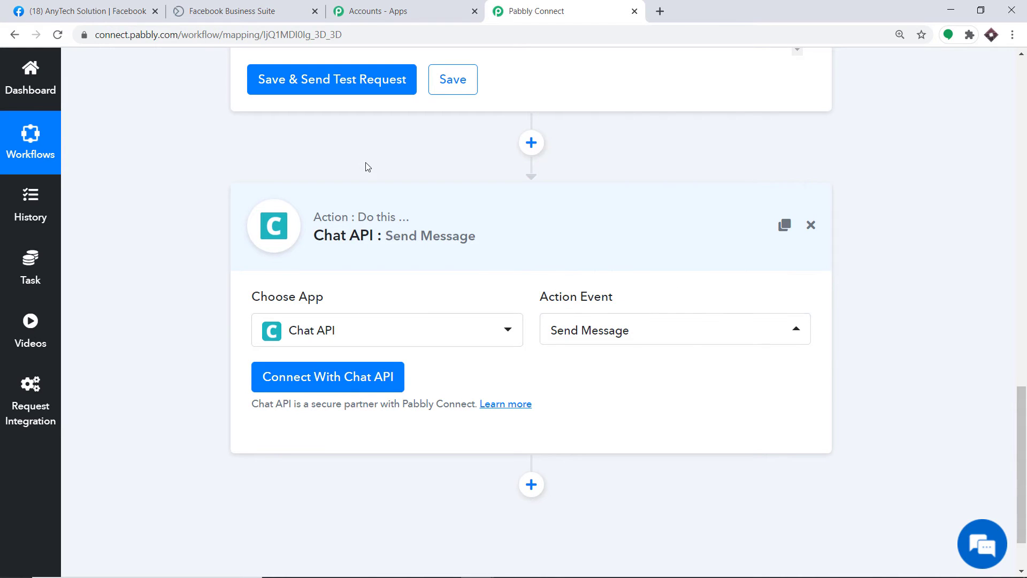
pyautogui.click(302, 379)
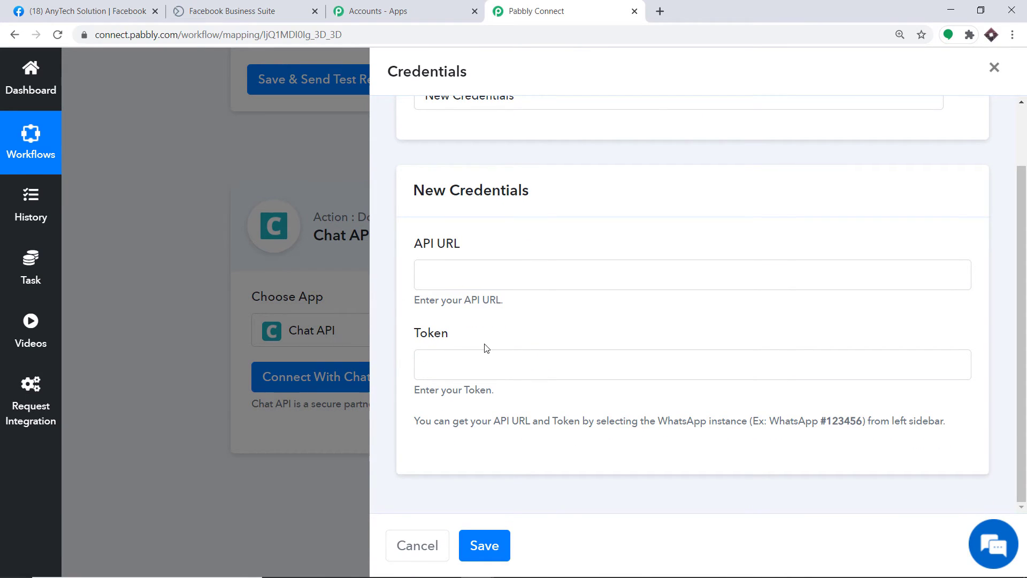
# Copy the instance API URL from the Chat API dashboard into the API URL field.
pyautogui.click(660, 11)
pyautogui.write('c')
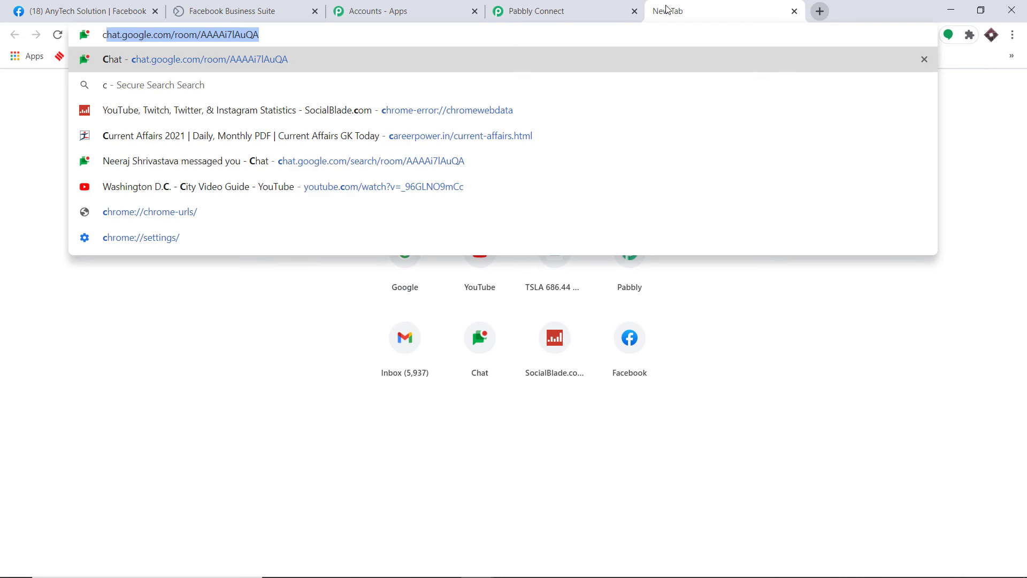
pyautogui.write('hat')
pyautogui.press('Return')
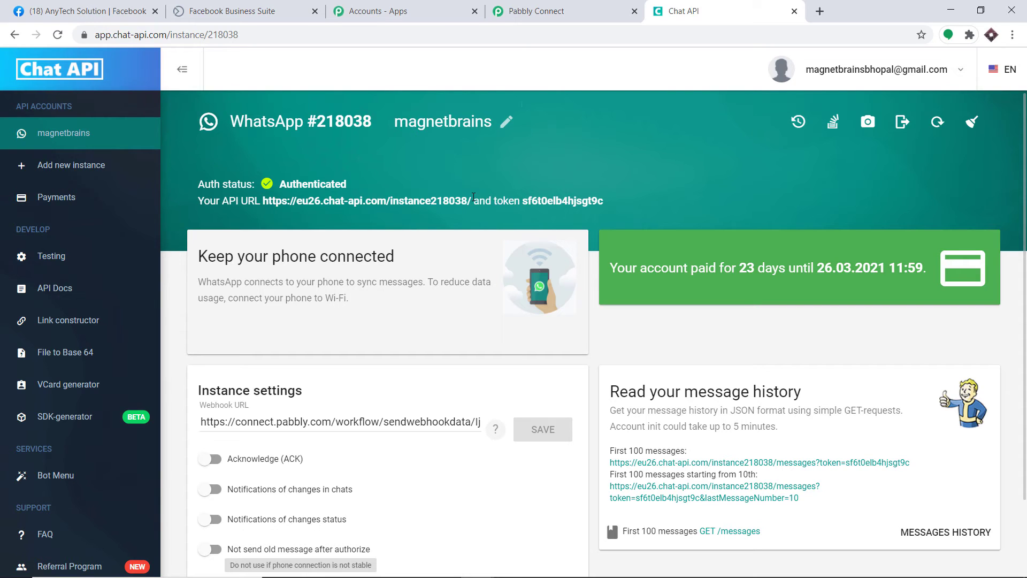
pyautogui.moveTo(473, 197); pyautogui.dragTo(264, 199)
pyautogui.rightClick(276, 206)
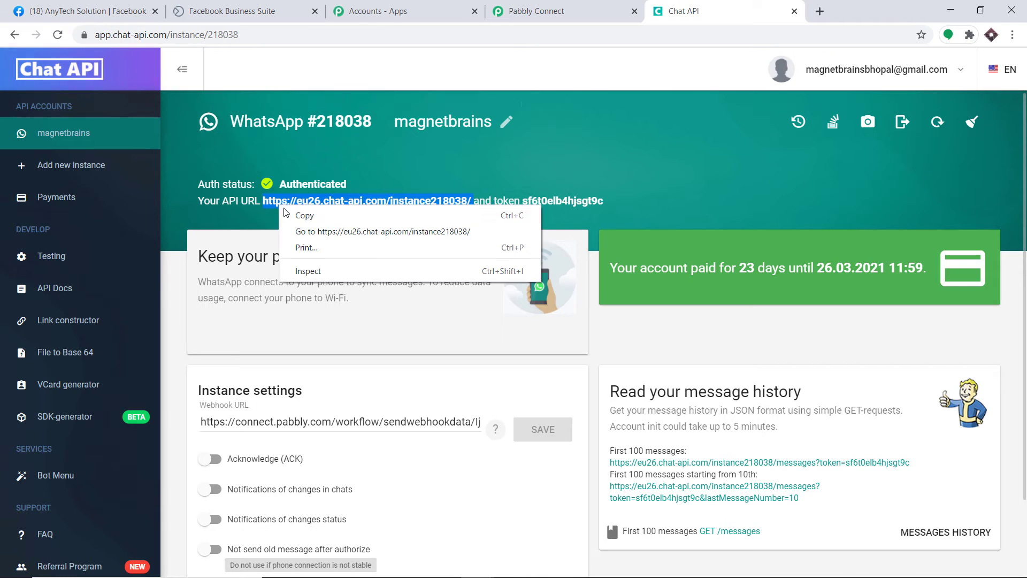
pyautogui.click(291, 215)
pyautogui.click(534, 9)
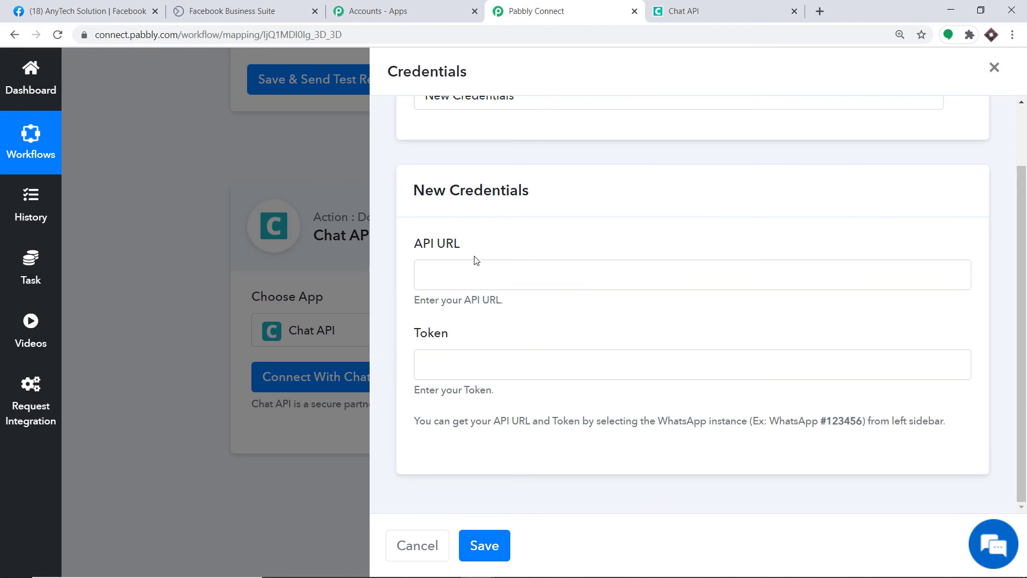
pyautogui.click(455, 274)
pyautogui.rightClick(456, 275)
pyautogui.click(509, 381)
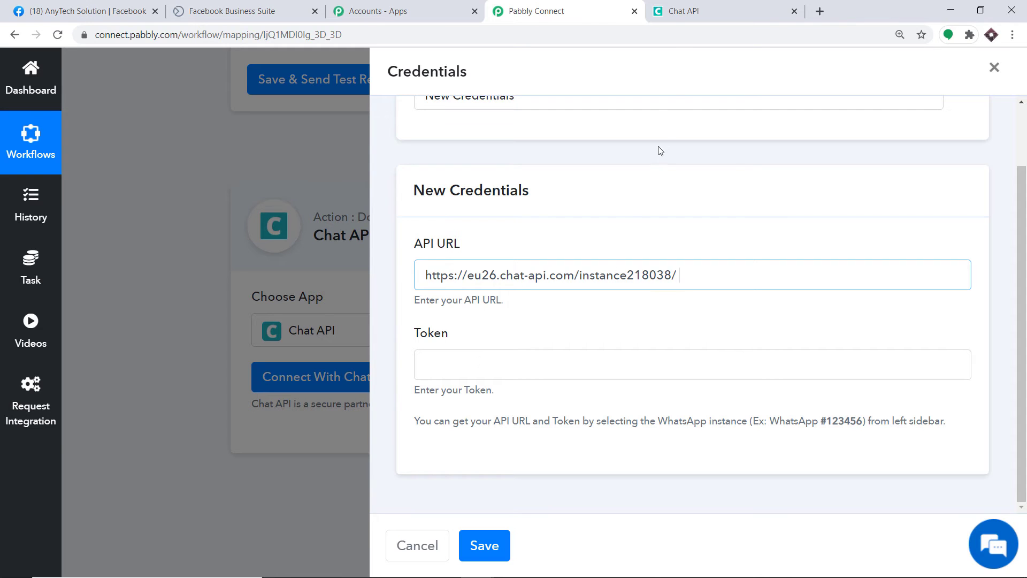
# Copy the instance token into the Token field and save the Chat API credentials.
pyautogui.click(687, 9)
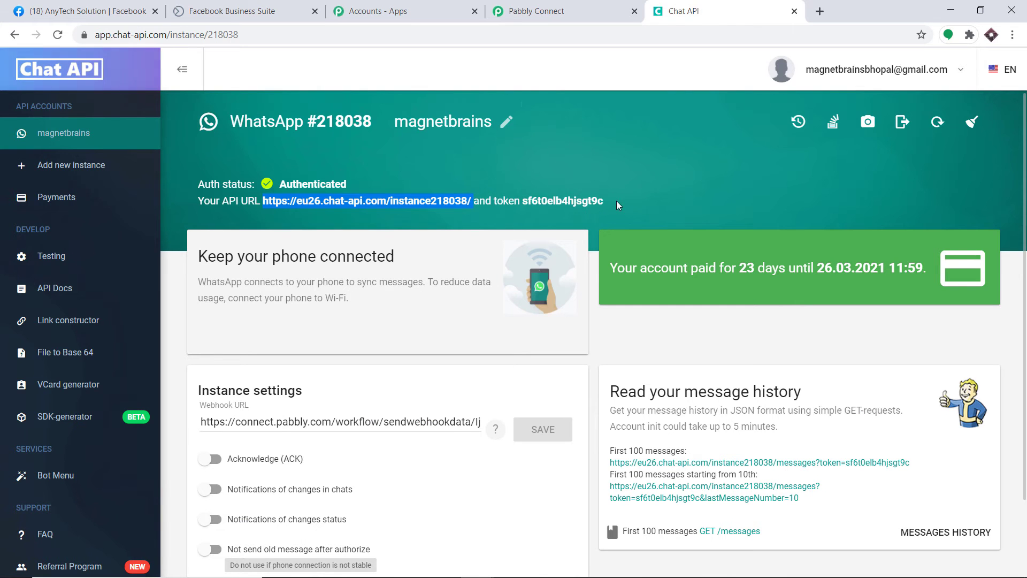
pyautogui.moveTo(605, 201); pyautogui.dragTo(524, 195)
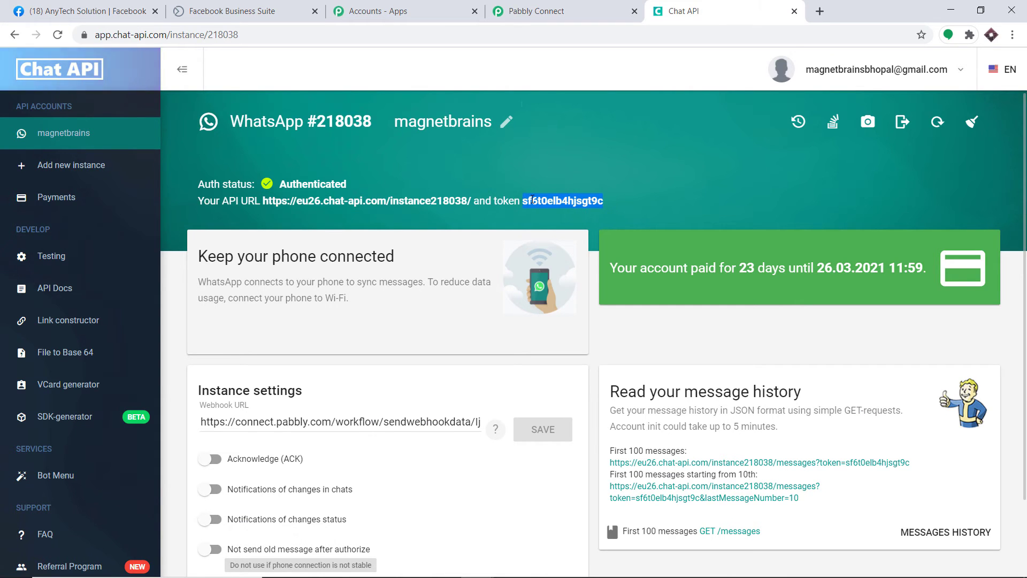
pyautogui.rightClick(541, 202)
pyautogui.click(562, 210)
pyautogui.click(537, 10)
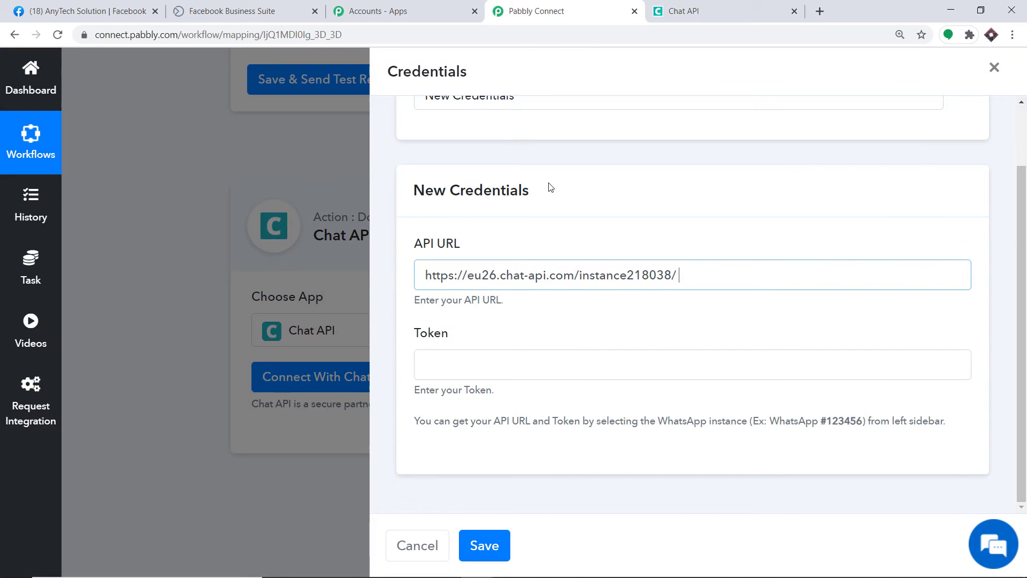
pyautogui.click(481, 365)
pyautogui.rightClick(481, 366)
pyautogui.click(525, 465)
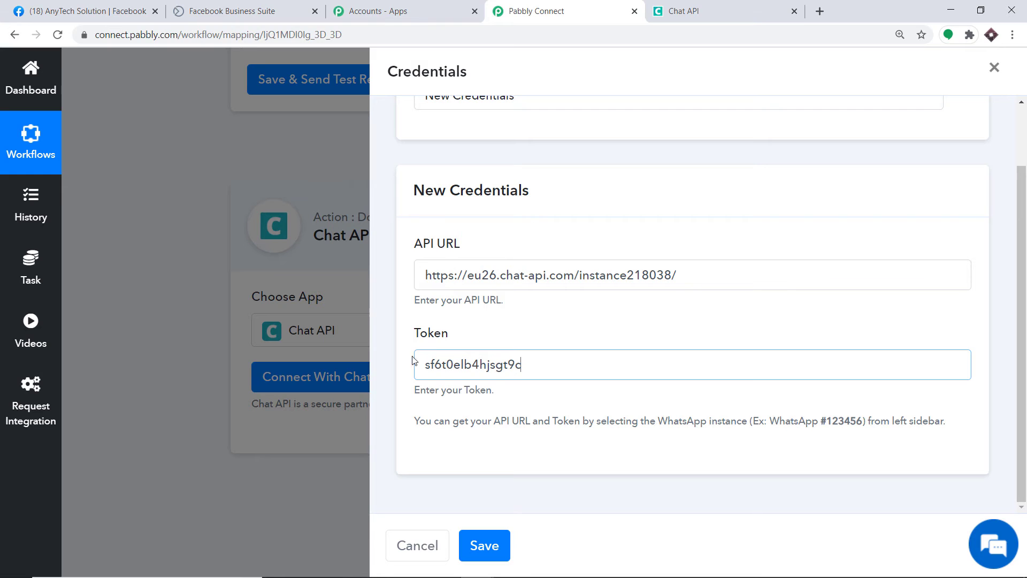
pyautogui.click(493, 551)
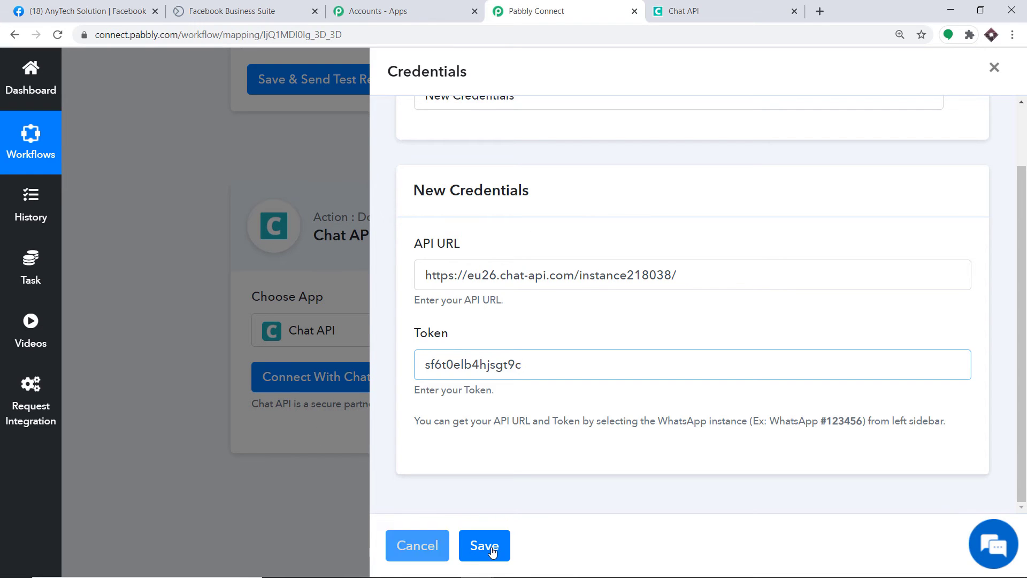
pyautogui.click(493, 552)
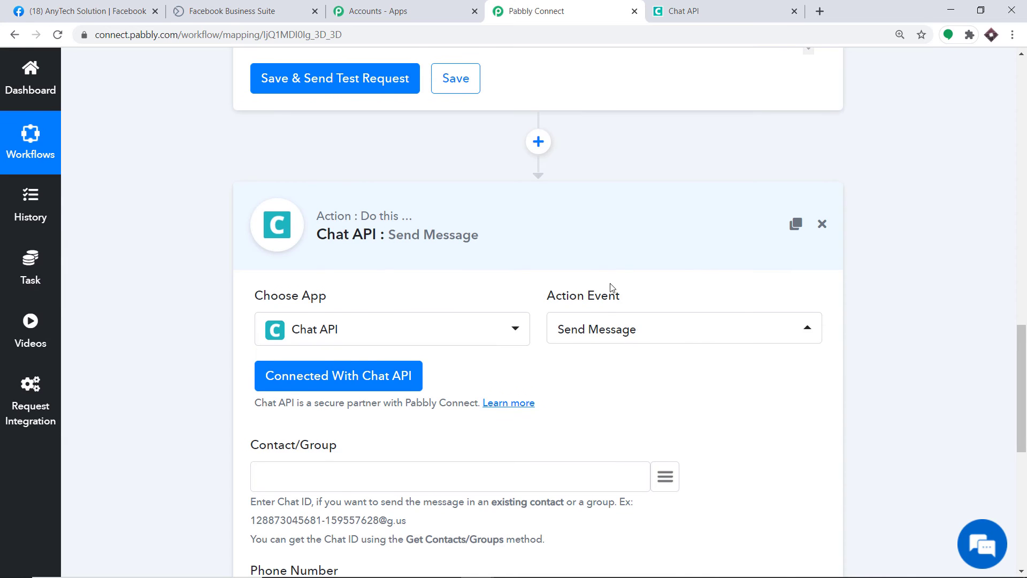
# Map the Phone Number field to the trigger's res2 > phone_number value.
pyautogui.scroll(-6, 613, 291)
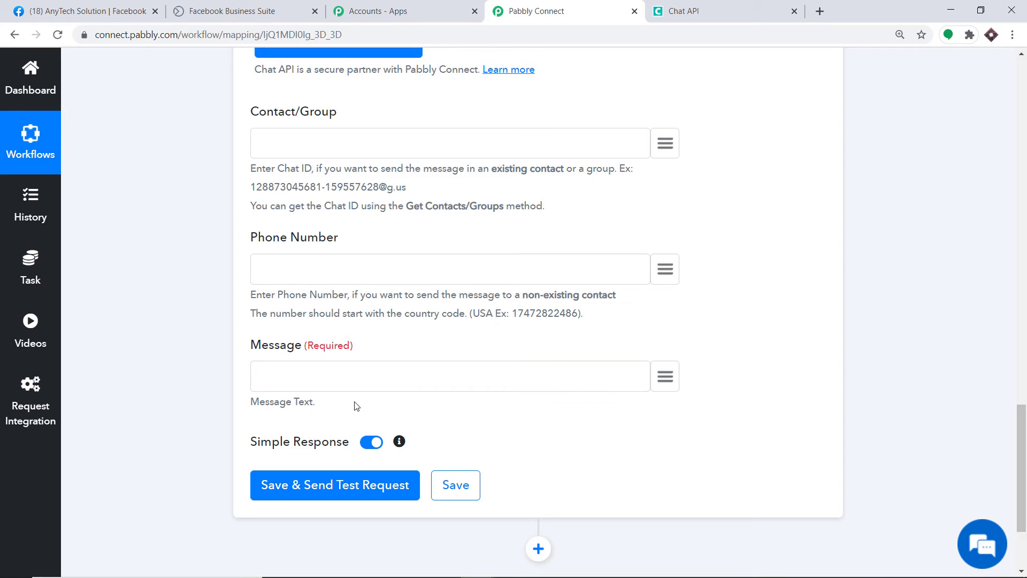
pyautogui.scroll(1, 354, 405)
pyautogui.click(398, 212)
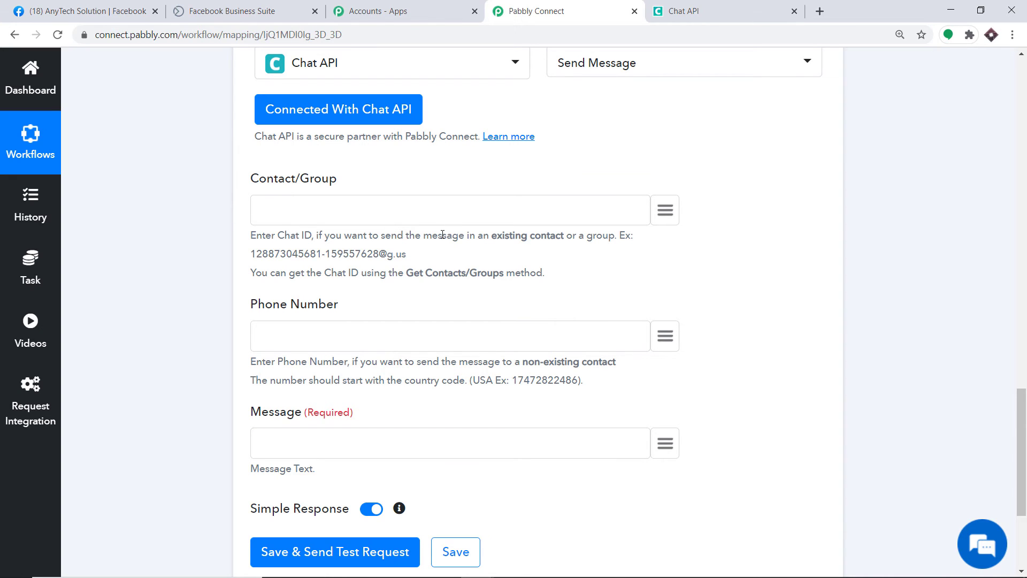
pyautogui.scroll(-1, 310, 327)
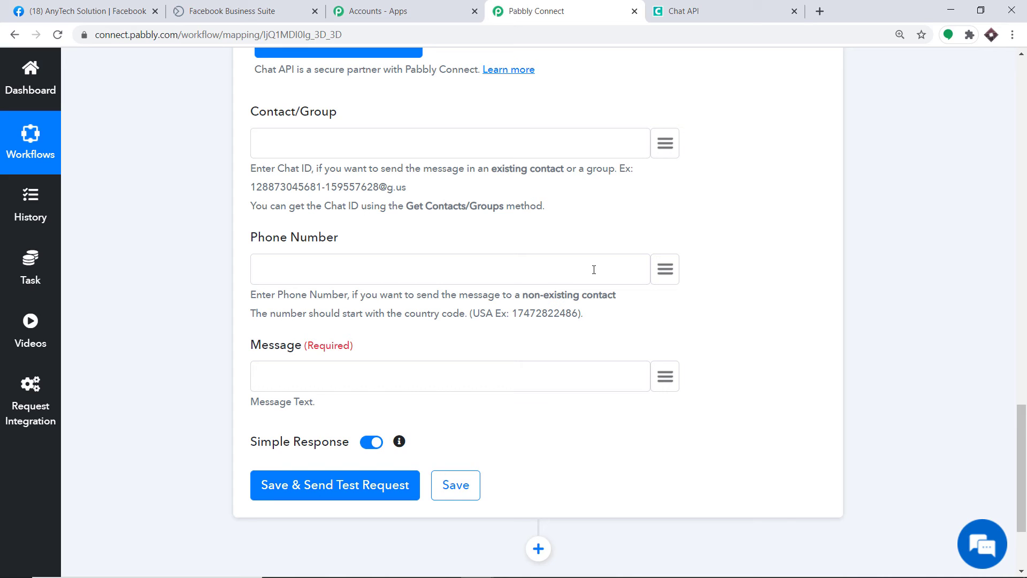
pyautogui.click(661, 272)
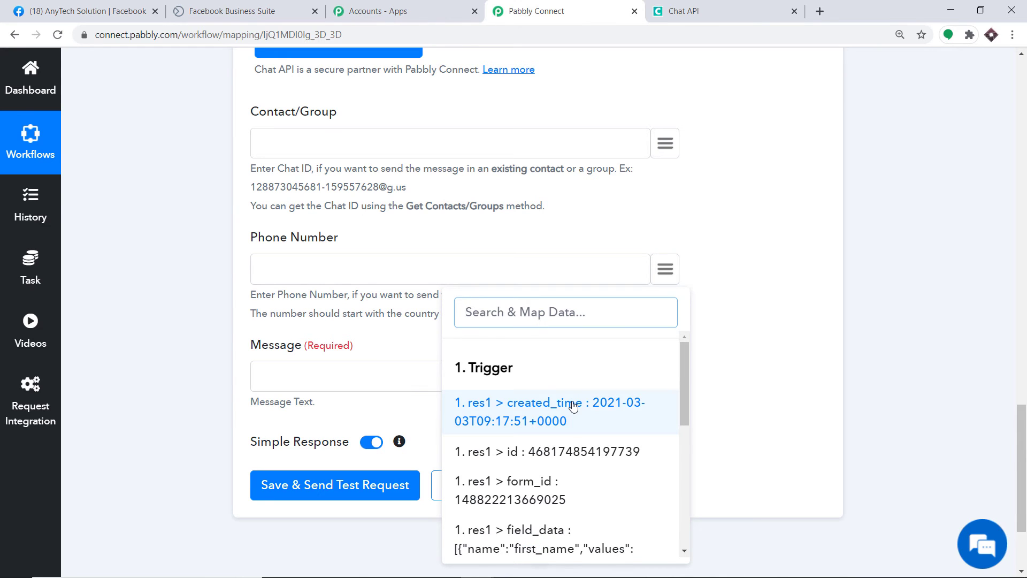
pyautogui.scroll(-2, 574, 407)
pyautogui.scroll(-4, 574, 408)
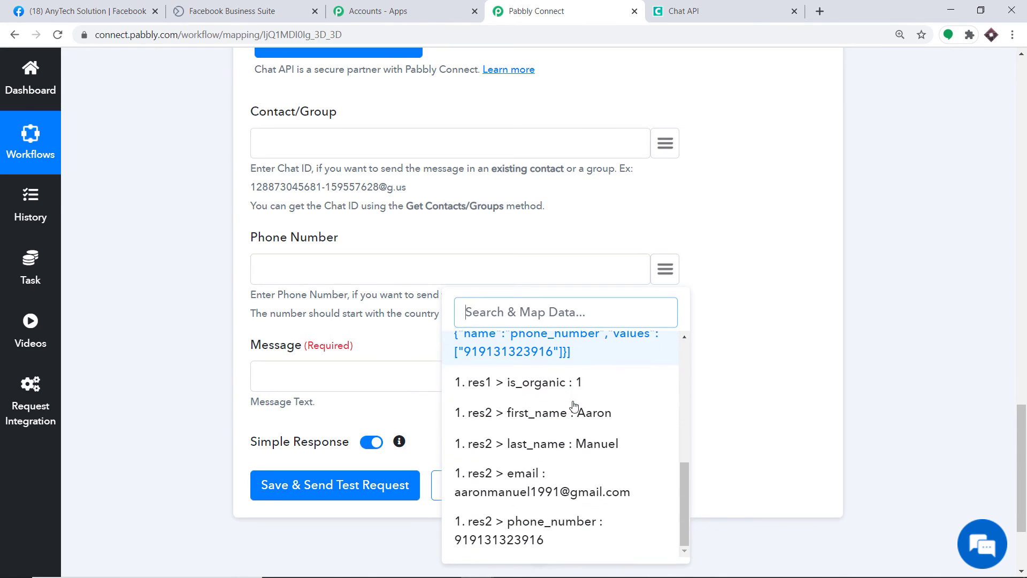
pyautogui.click(561, 538)
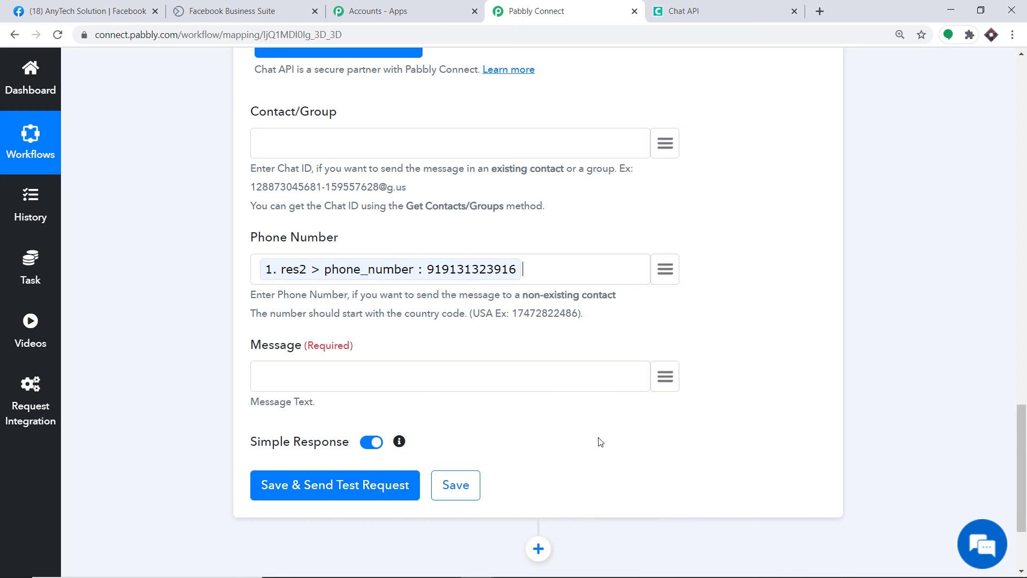
# Start the message with the greeting 'Hello Mr / Ms'.
pyautogui.scroll(-1, 499, 252)
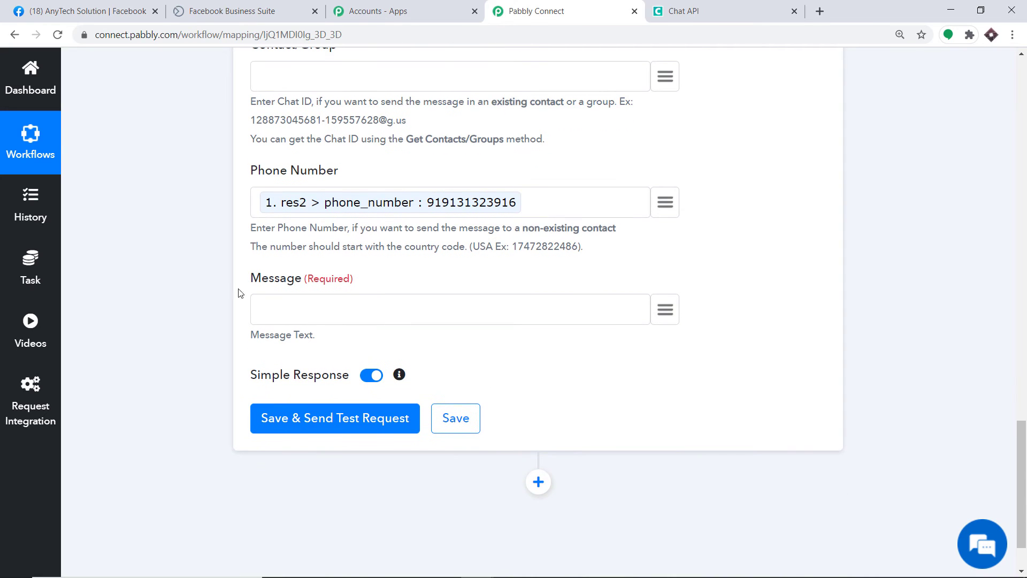
pyautogui.click(270, 304)
pyautogui.write('Hello Mr / Ms')
# Insert the lead's res2 > first_name and res2 > last_name into the message.
pyautogui.click(666, 310)
pyautogui.scroll(-1, 658, 348)
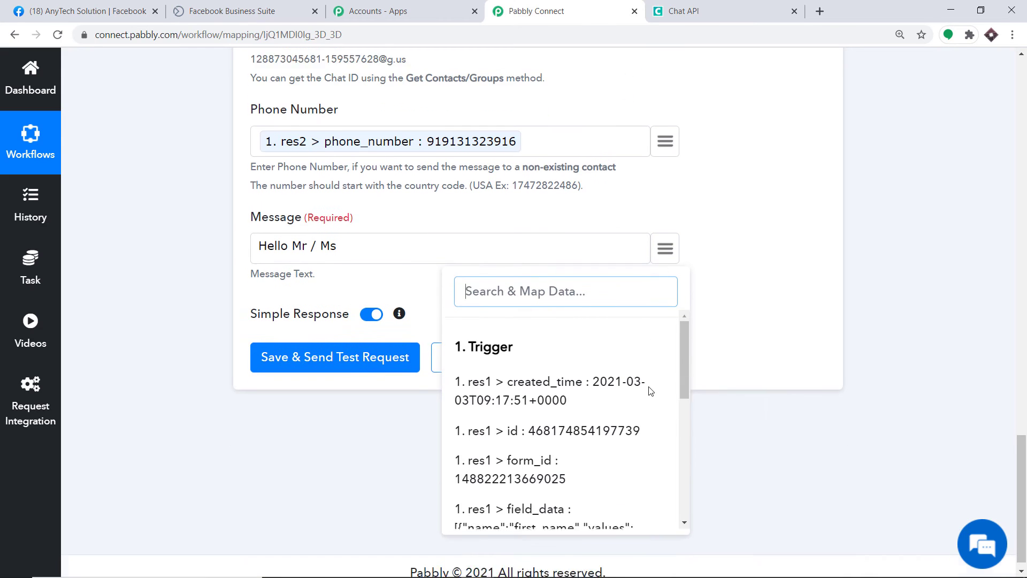
pyautogui.scroll(-5, 648, 406)
pyautogui.click(592, 413)
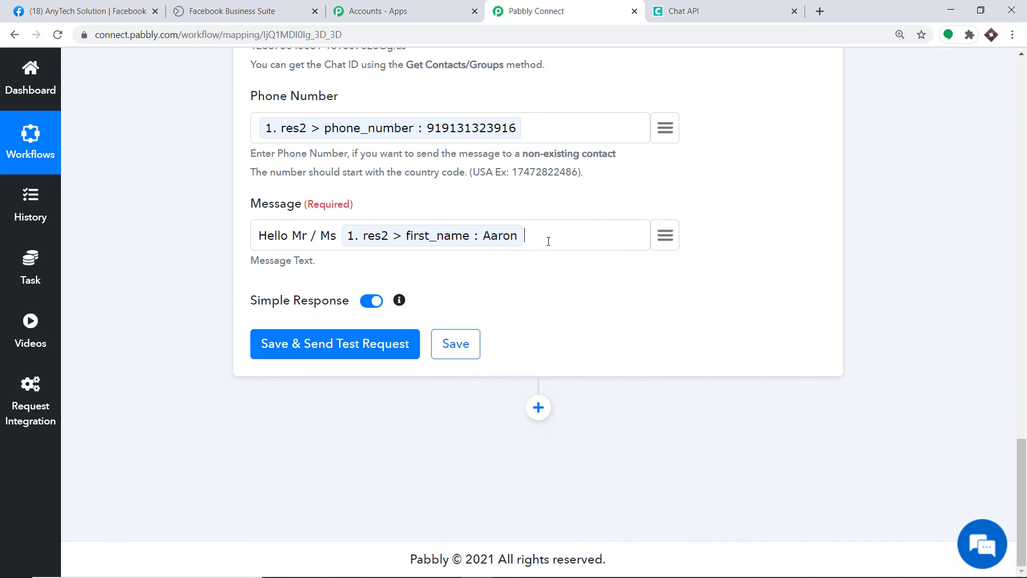
pyautogui.click(665, 236)
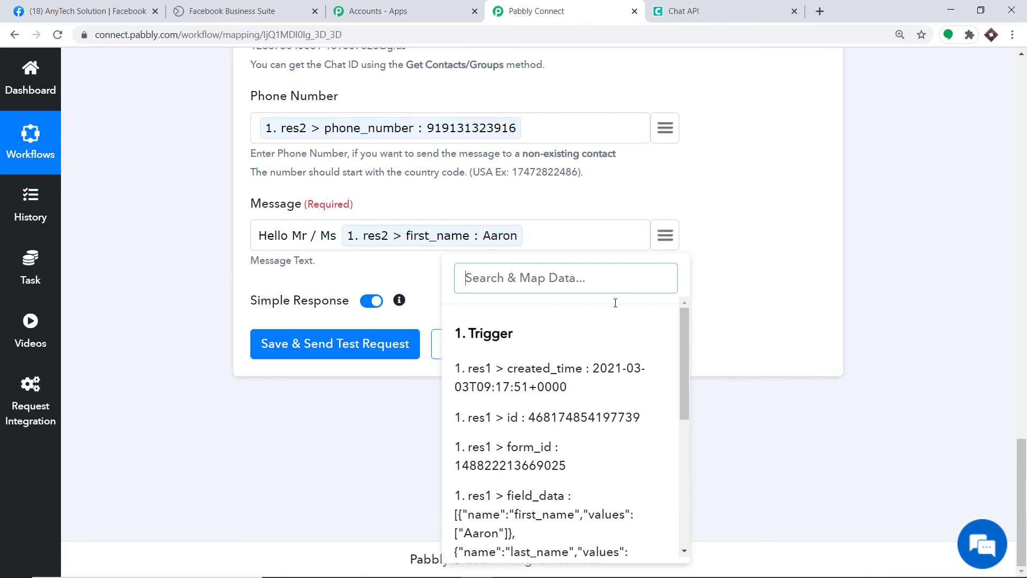
pyautogui.scroll(-3, 607, 374)
pyautogui.scroll(-1, 603, 396)
pyautogui.click(577, 442)
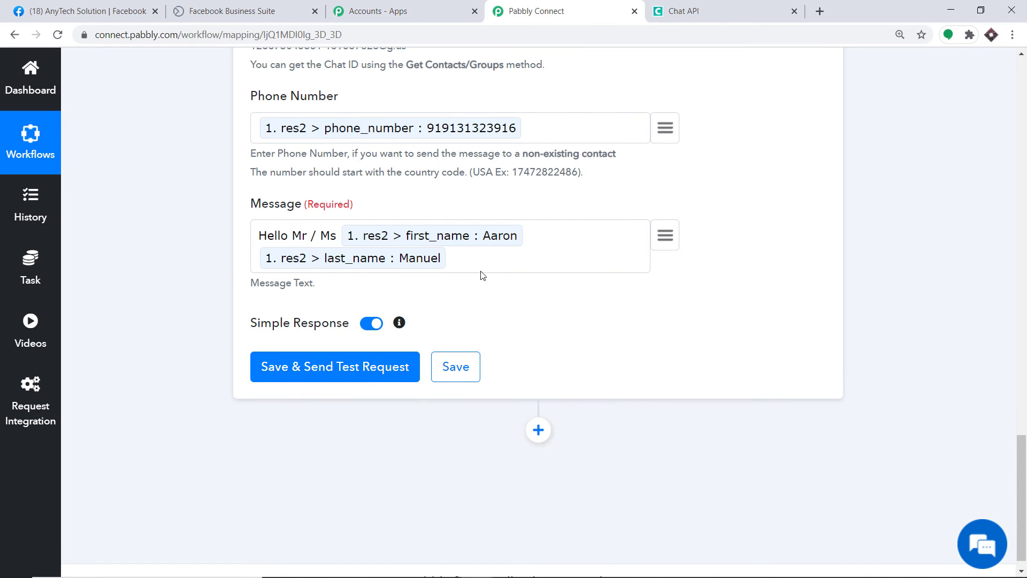
# Append 'Thank You for filling out our form' to the message.
pyautogui.write('Thank You for fillin')
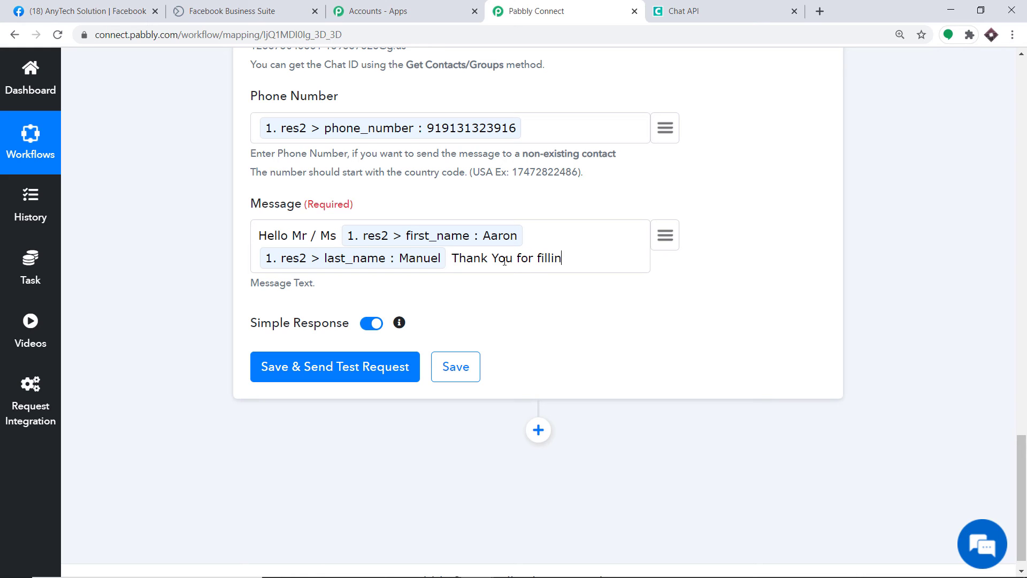
pyautogui.write('g out our form')
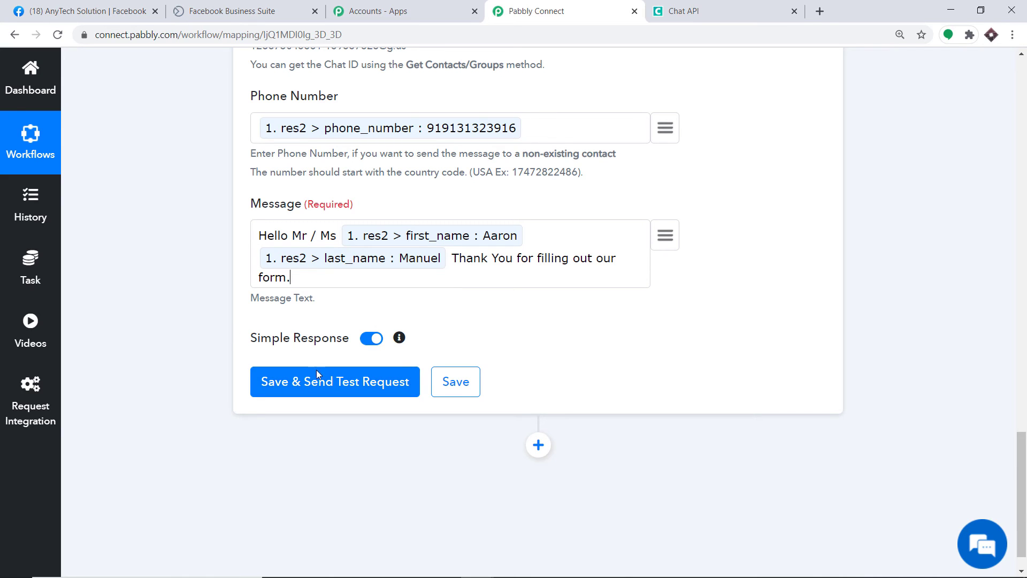
# Save the Send Message step, confirm the test response, and collapse the trigger.
pyautogui.click(369, 382)
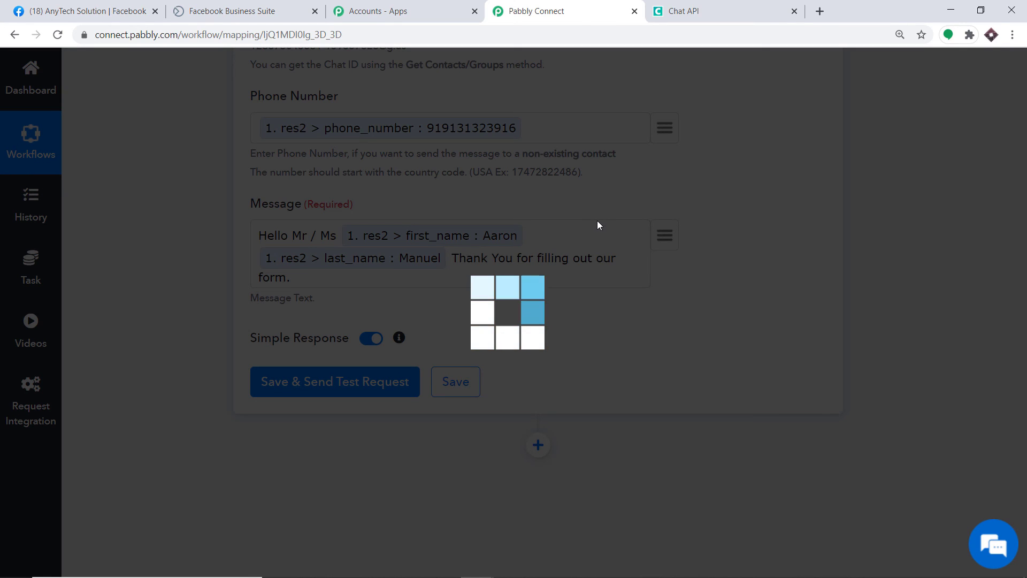
pyautogui.scroll(-3, 541, 279)
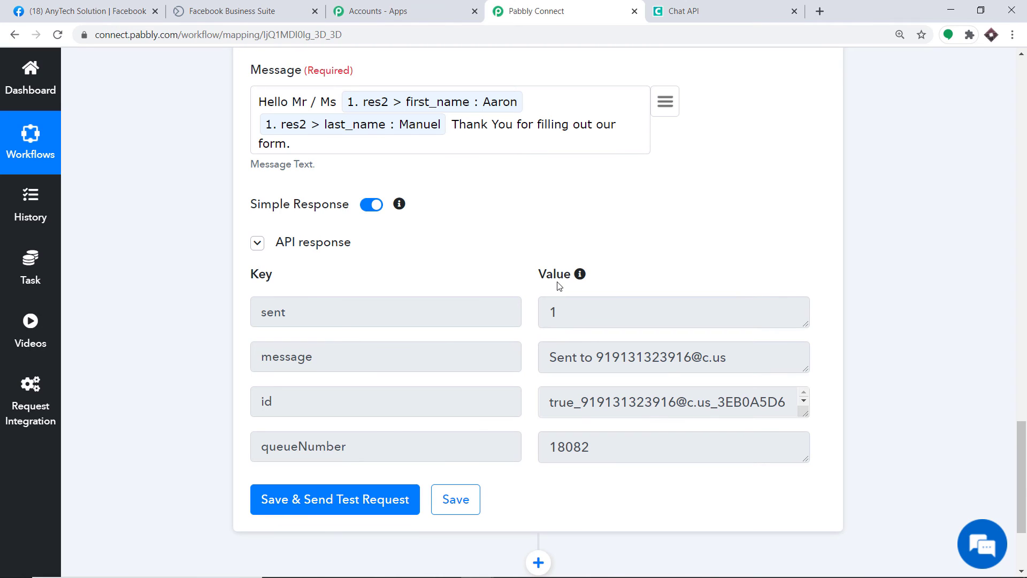
pyautogui.scroll(10, 560, 286)
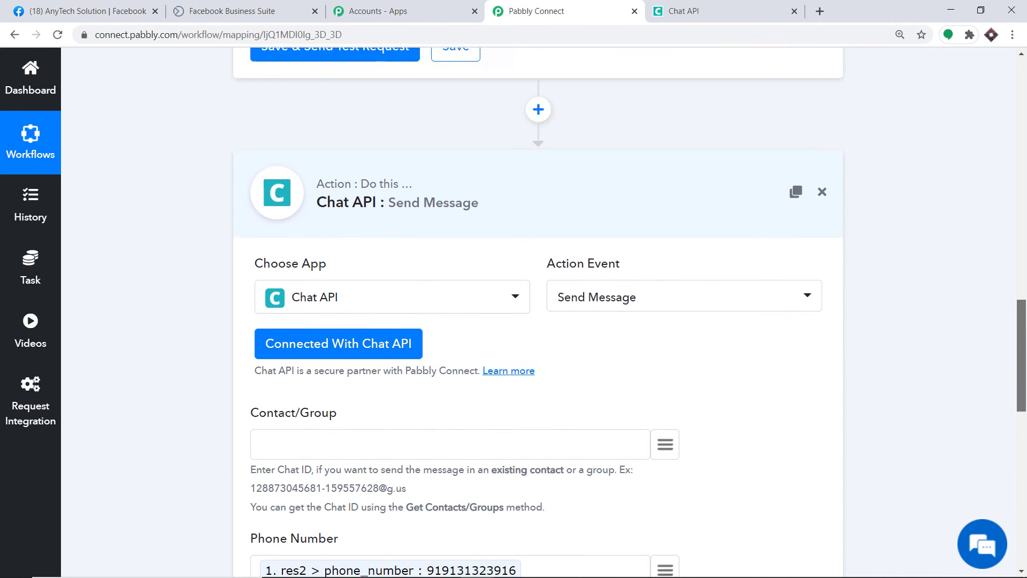
pyautogui.scroll(15, 801, 266)
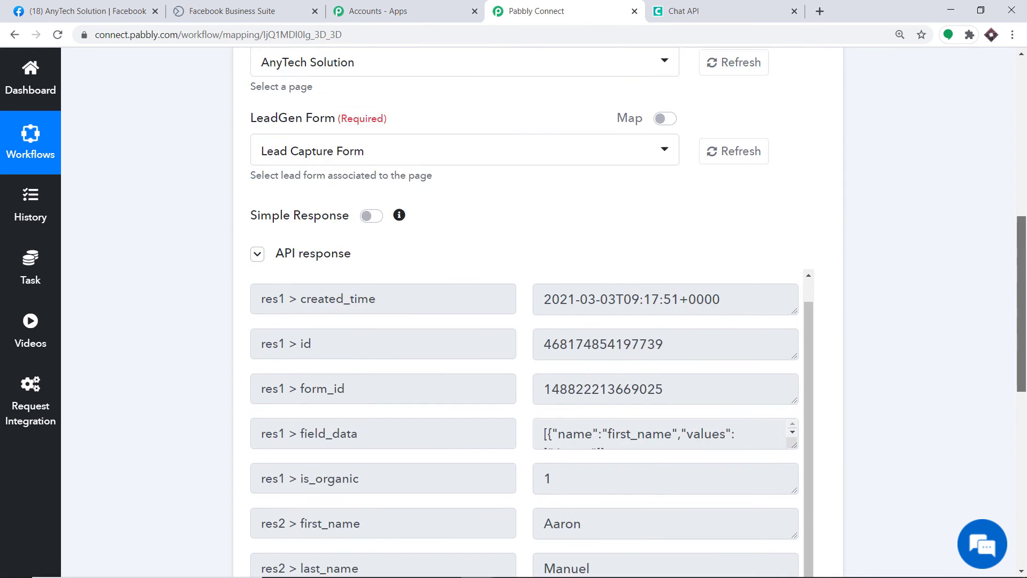
pyautogui.click(571, 146)
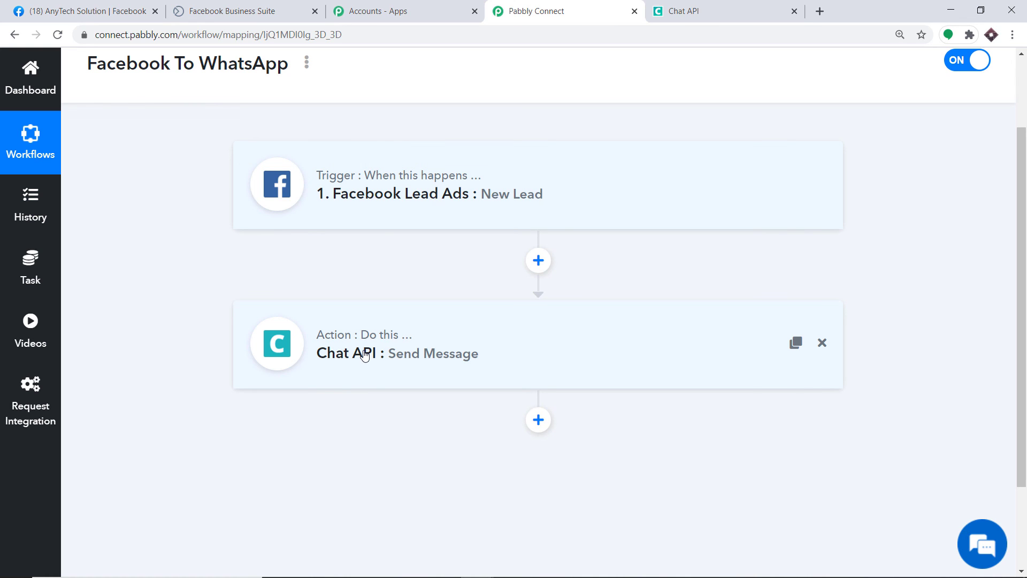
# Go to the Business Suite lead forms and start a test of the Lead Capture Form.
pyautogui.click(114, 8)
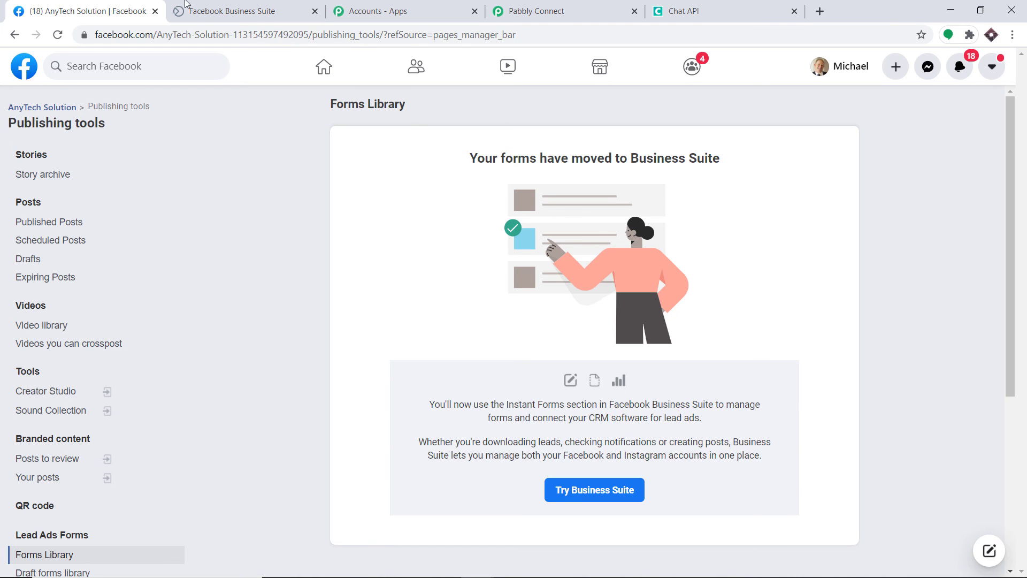
pyautogui.click(185, 7)
pyautogui.click(560, 75)
pyautogui.click(912, 391)
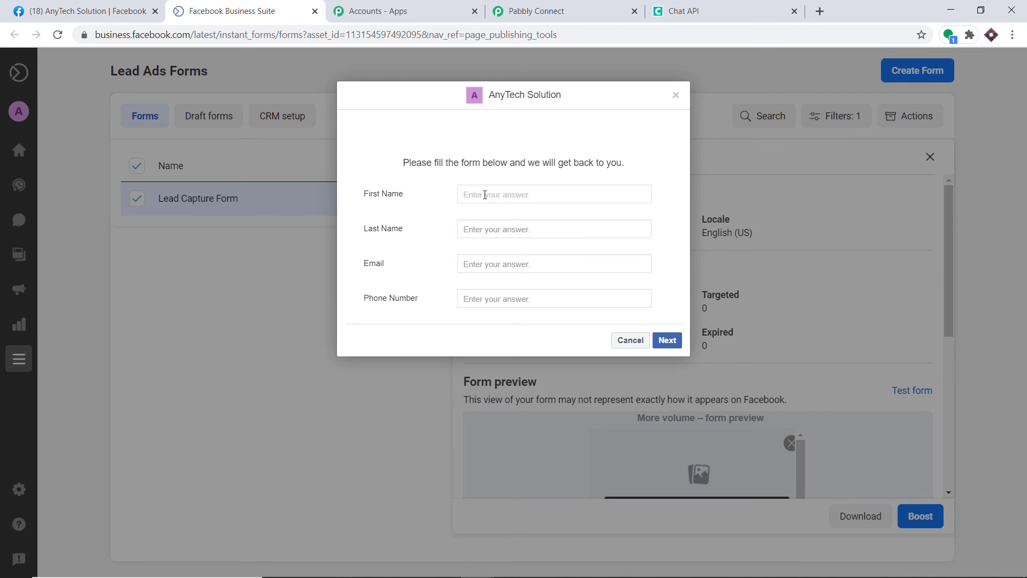
# Enter the test lead's first name, last name, email and phone number, then submit the form.
pyautogui.click(485, 195)
pyautogui.write('Elon')
pyautogui.click(483, 233)
pyautogui.write('Musk')
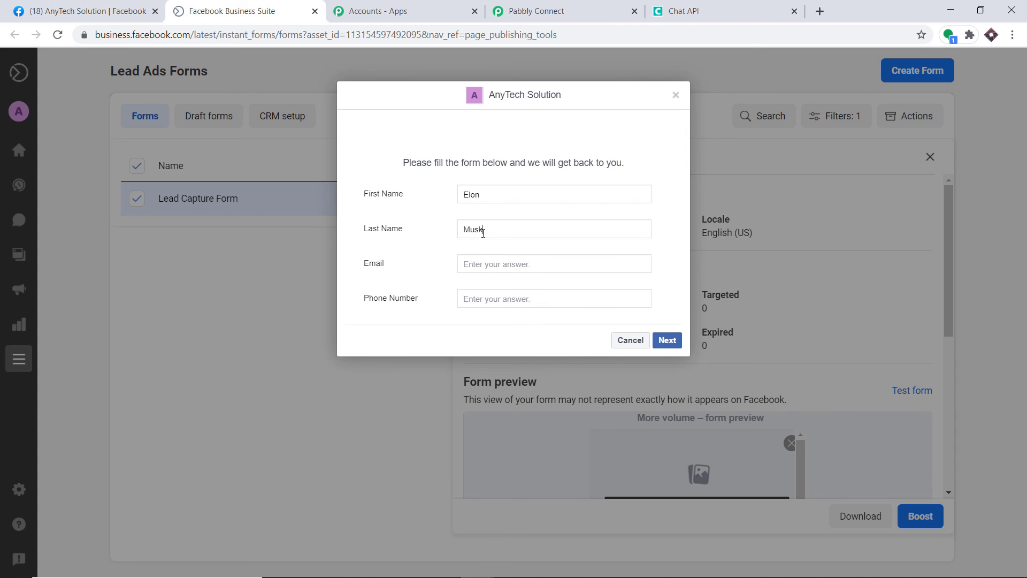
pyautogui.click(481, 263)
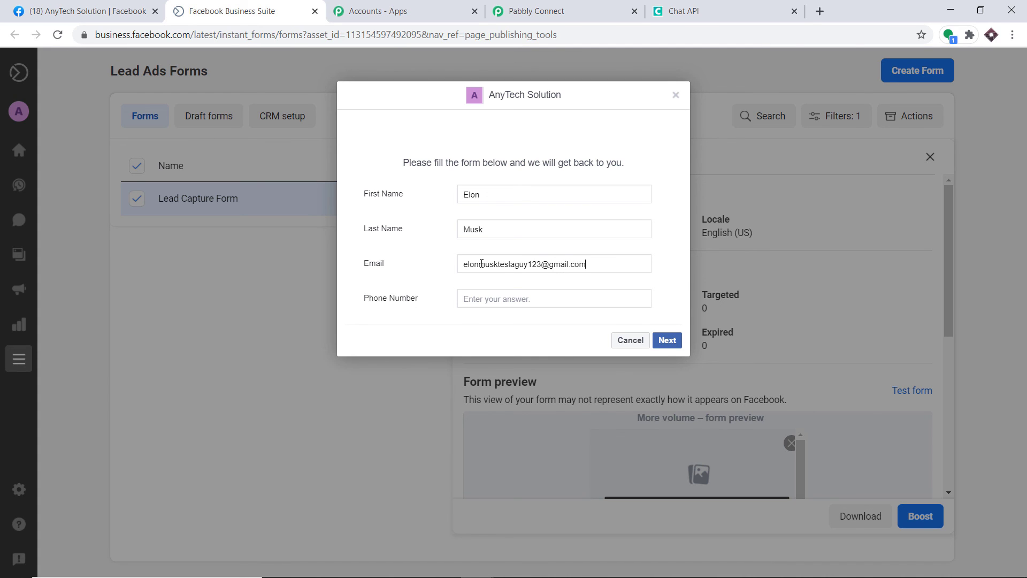
pyautogui.click(467, 299)
pyautogui.doubleClick(467, 303)
pyautogui.click(669, 340)
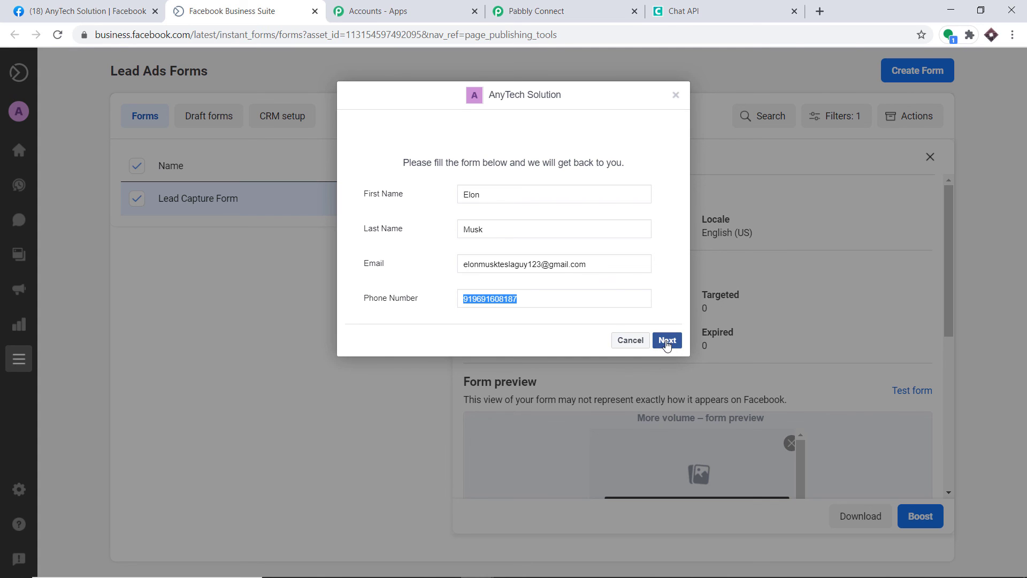
pyautogui.click(663, 326)
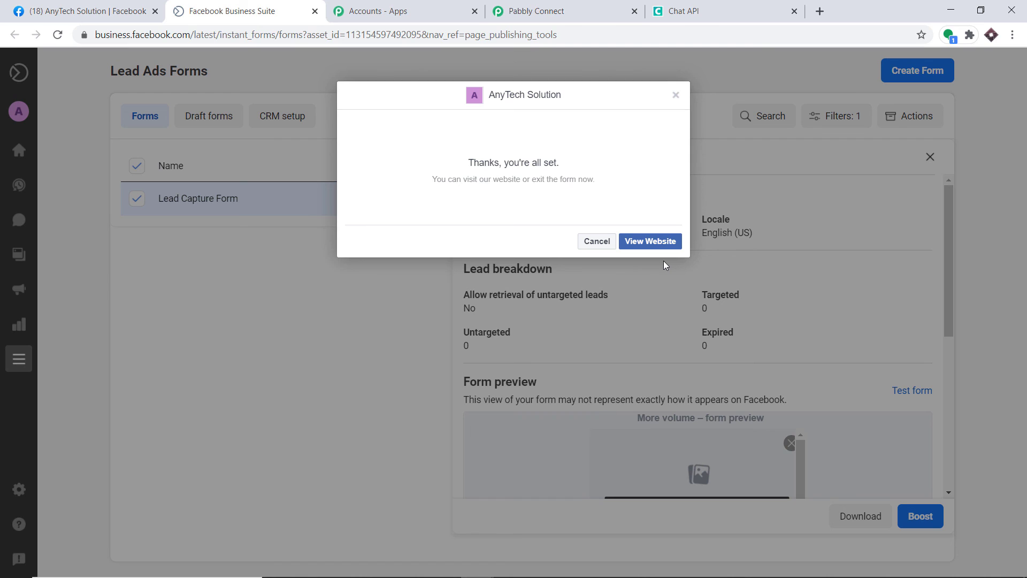